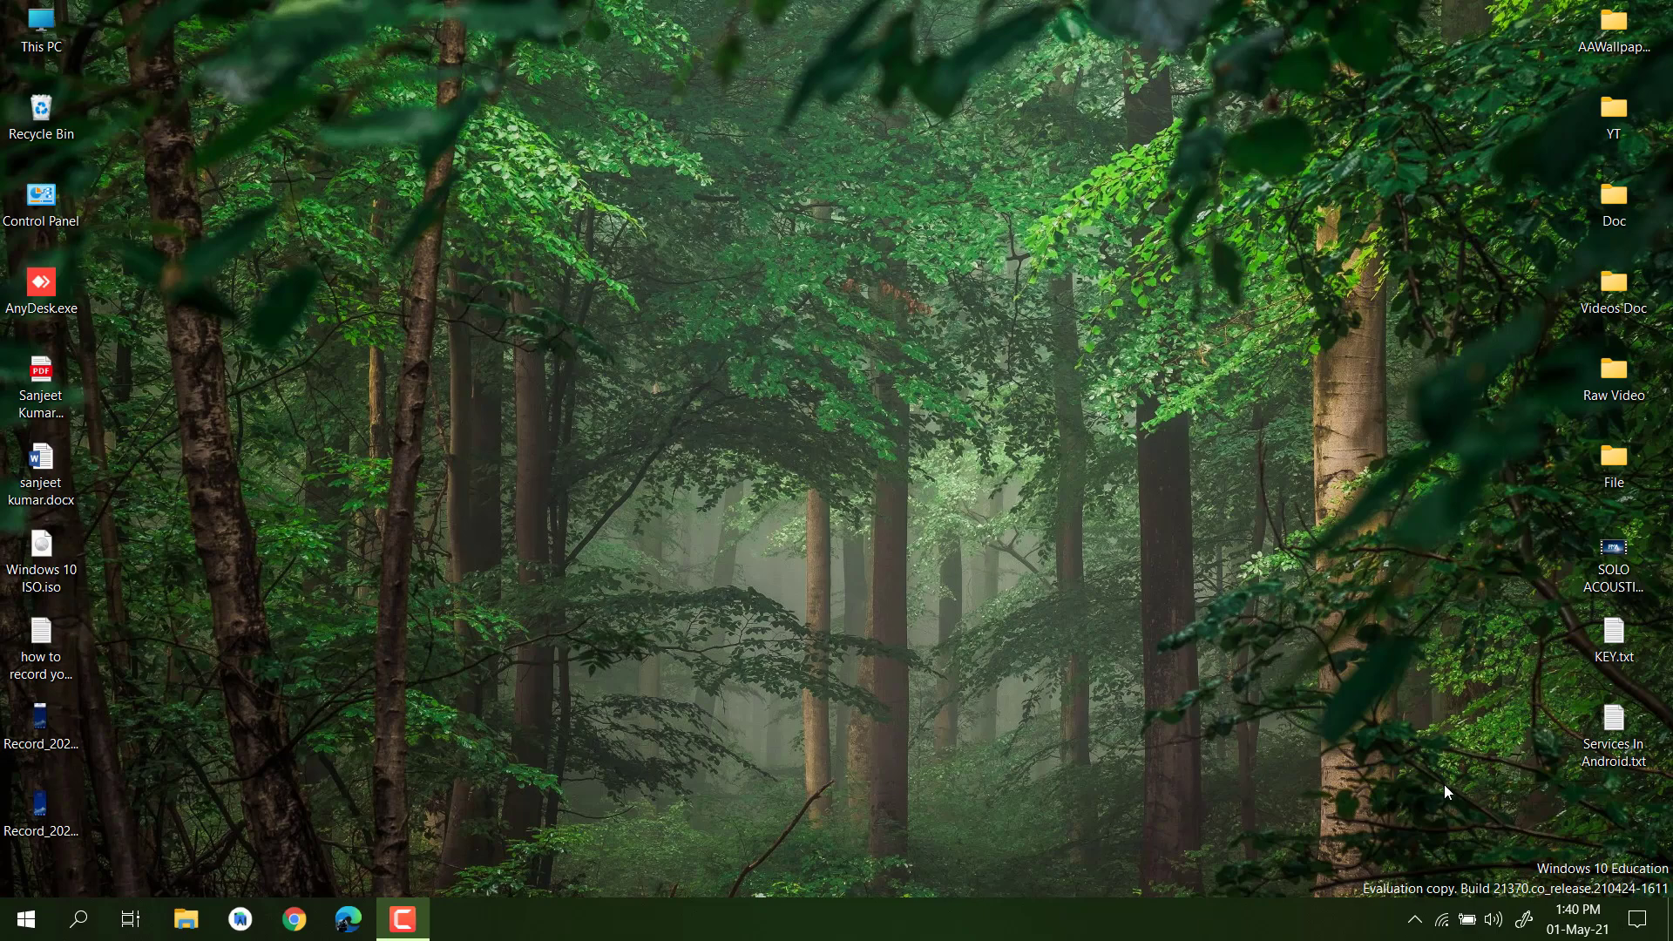
# Minimize the active window to reveal the desktop and bring up the Start menu.
pyautogui.click(641, 413)
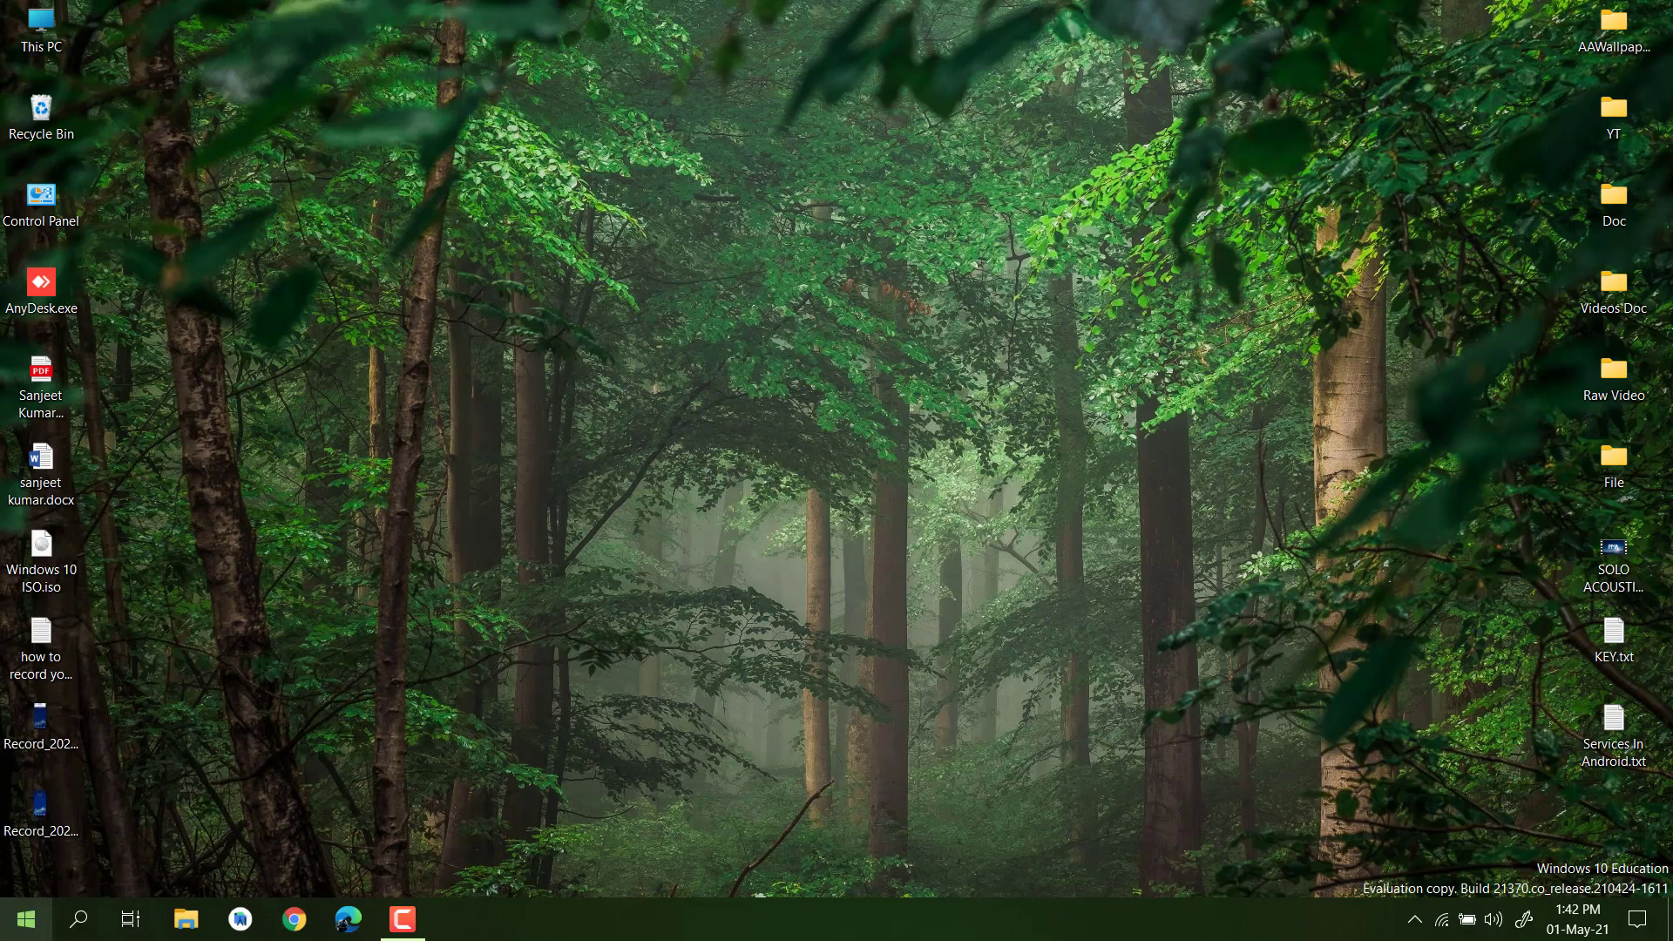
pyautogui.click(26, 919)
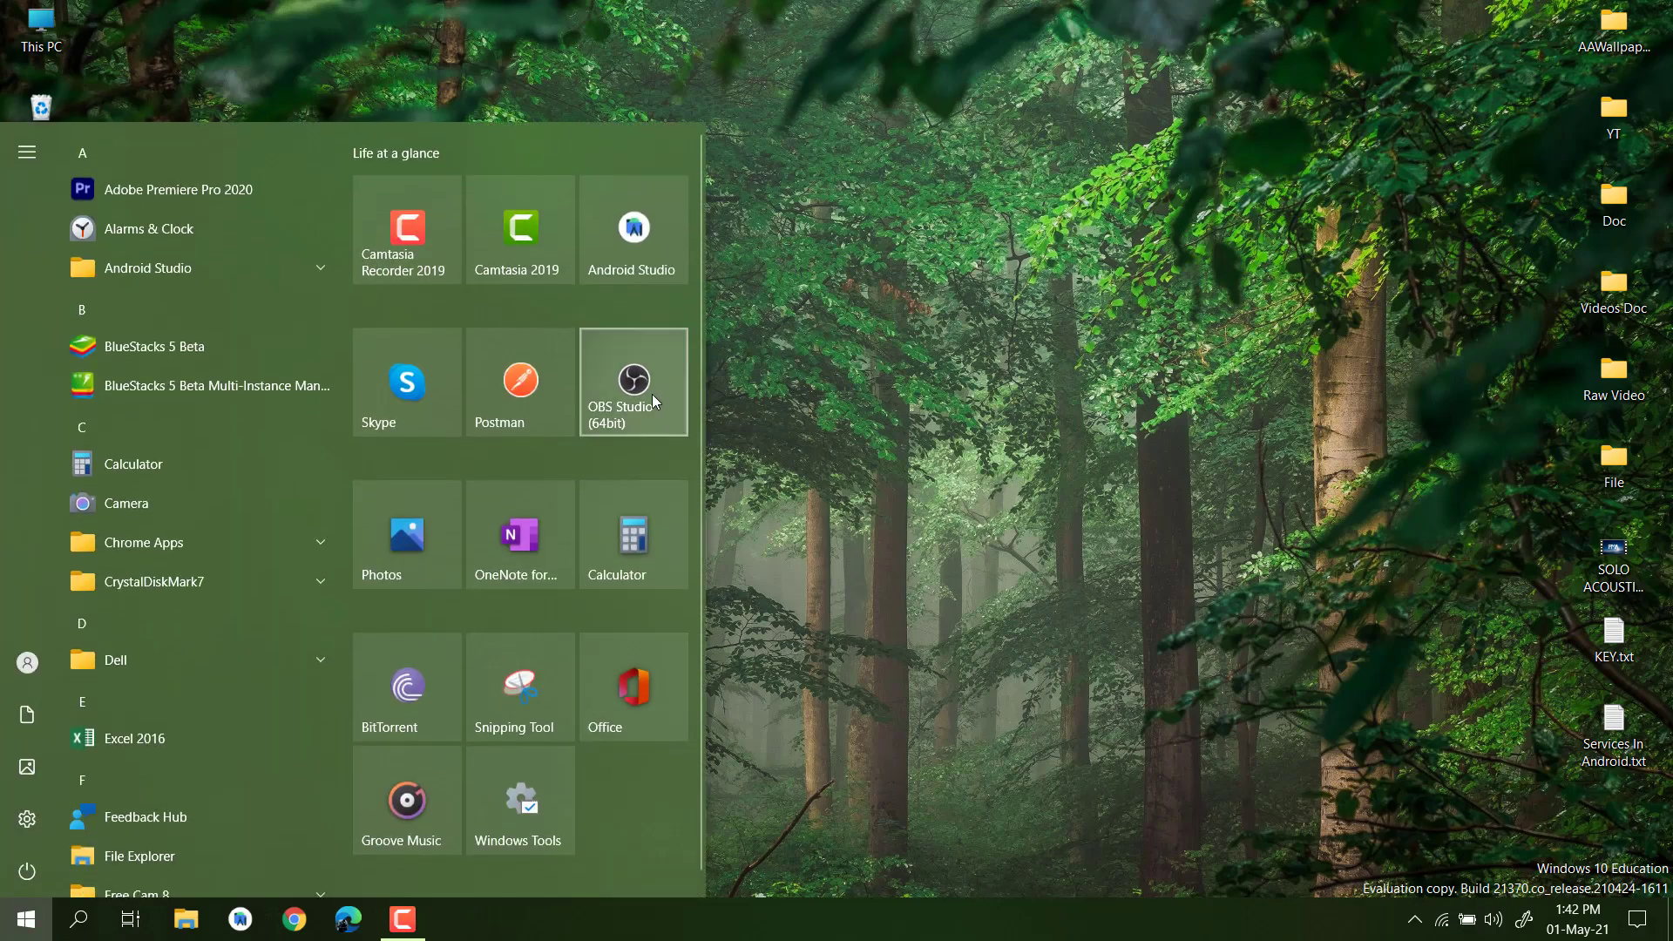
# Launch OBS Studio, dismiss the Add Scene dialog, and show the Sources type list for Scene 1.
pyautogui.click(652, 394)
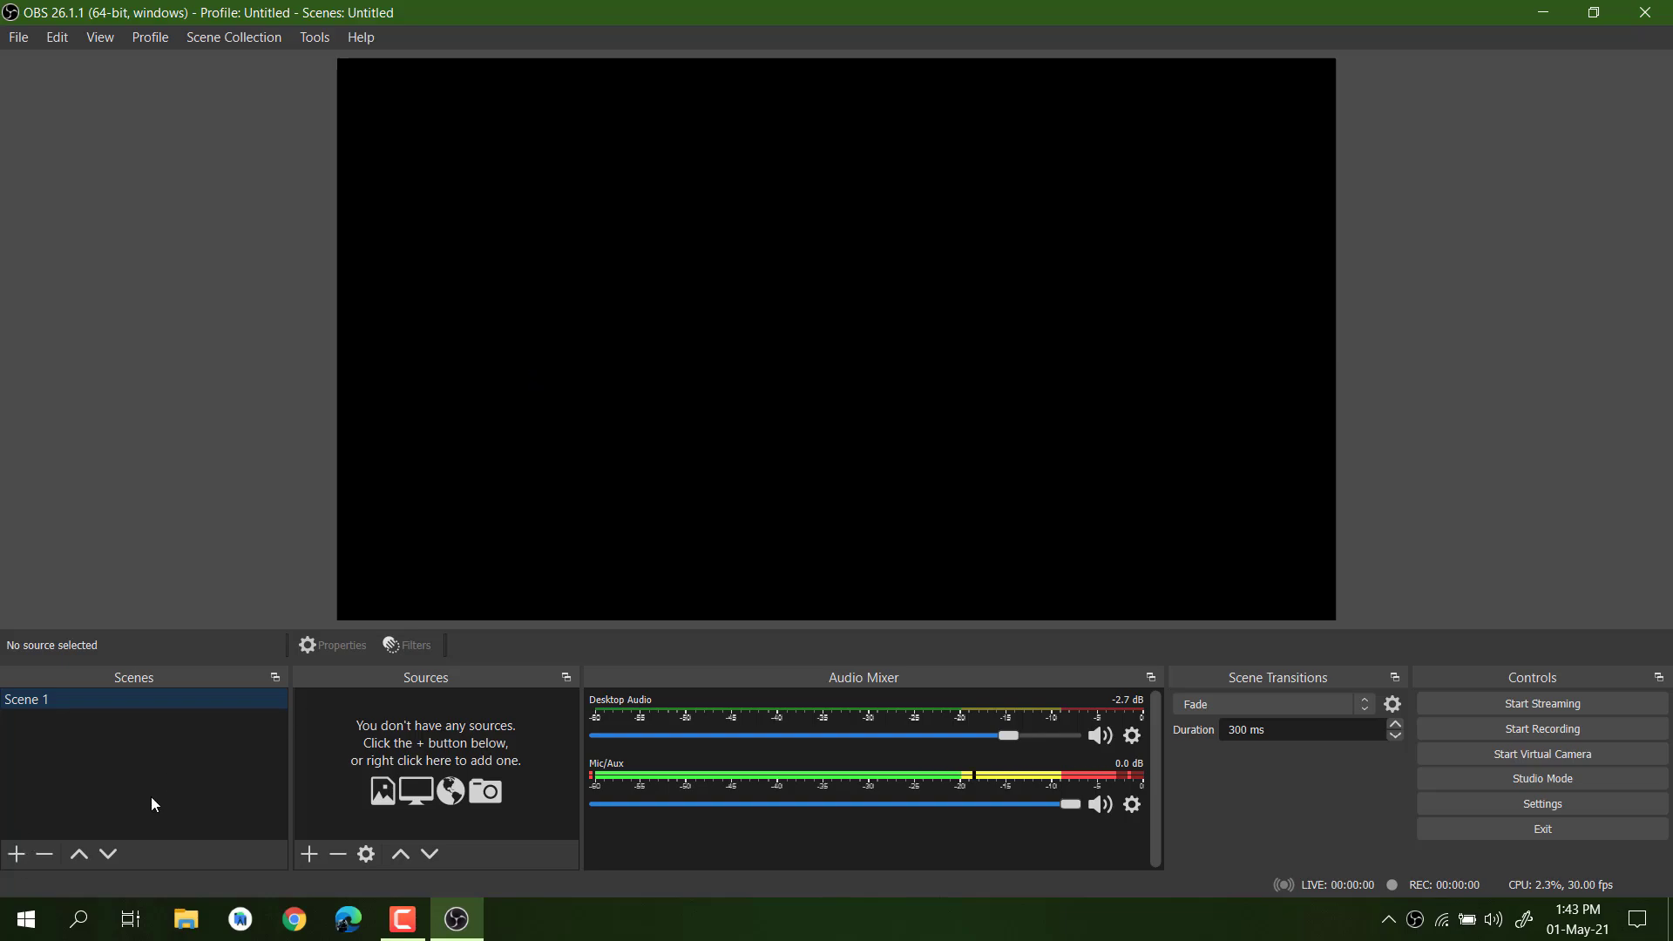
pyautogui.click(16, 854)
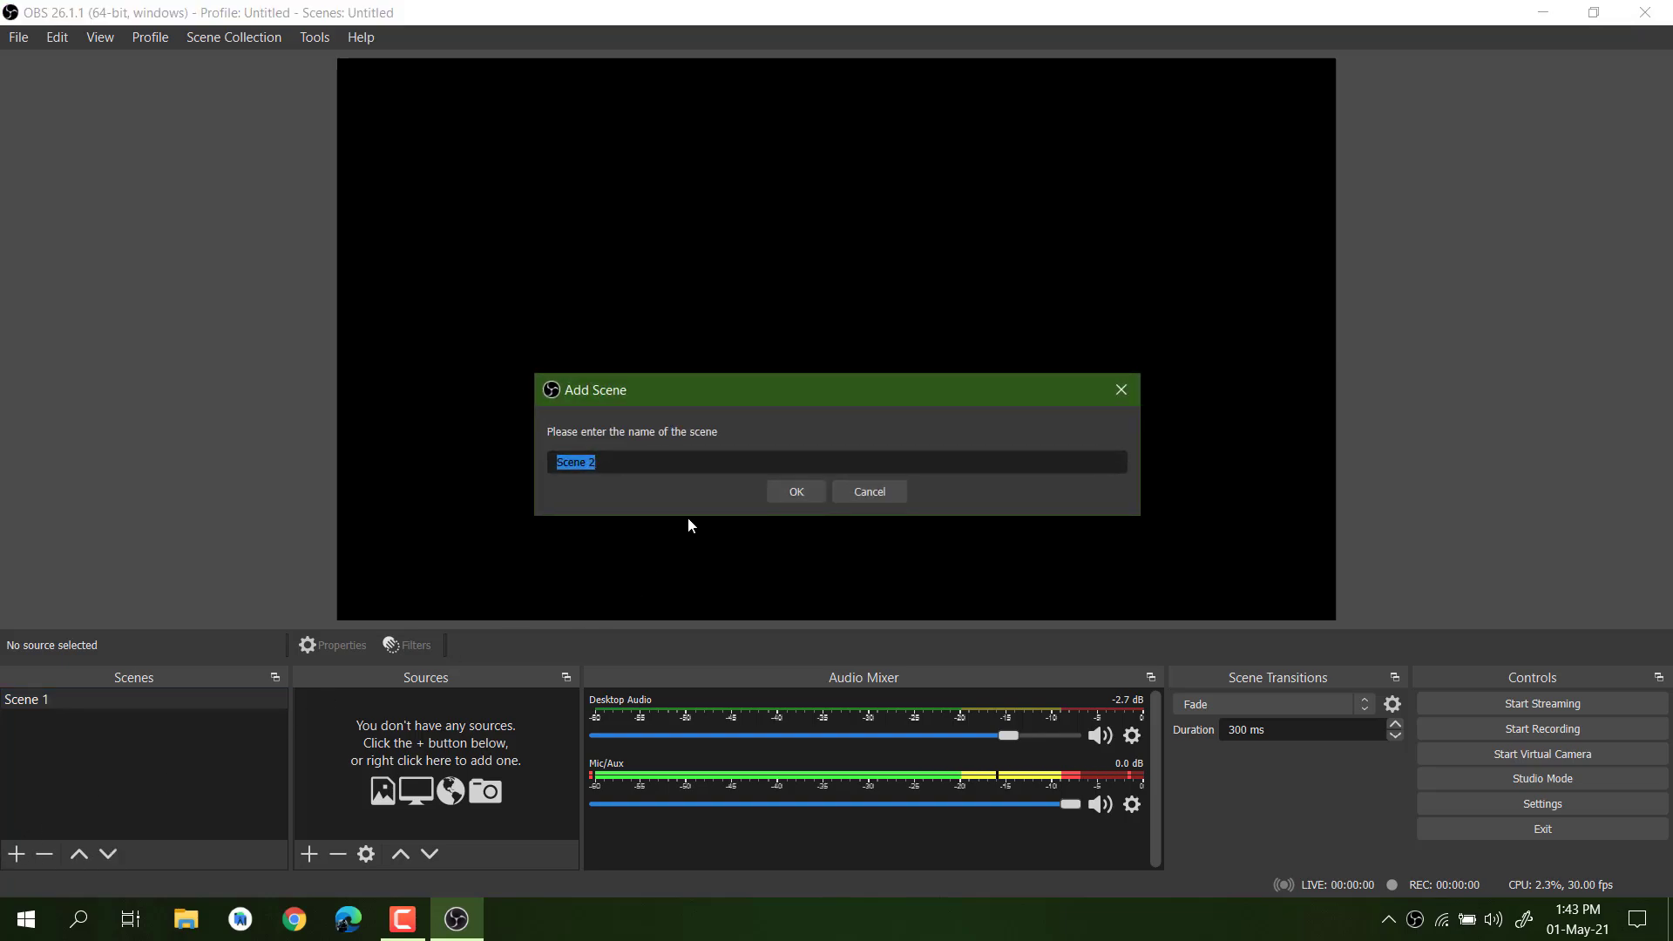
pyautogui.click(836, 493)
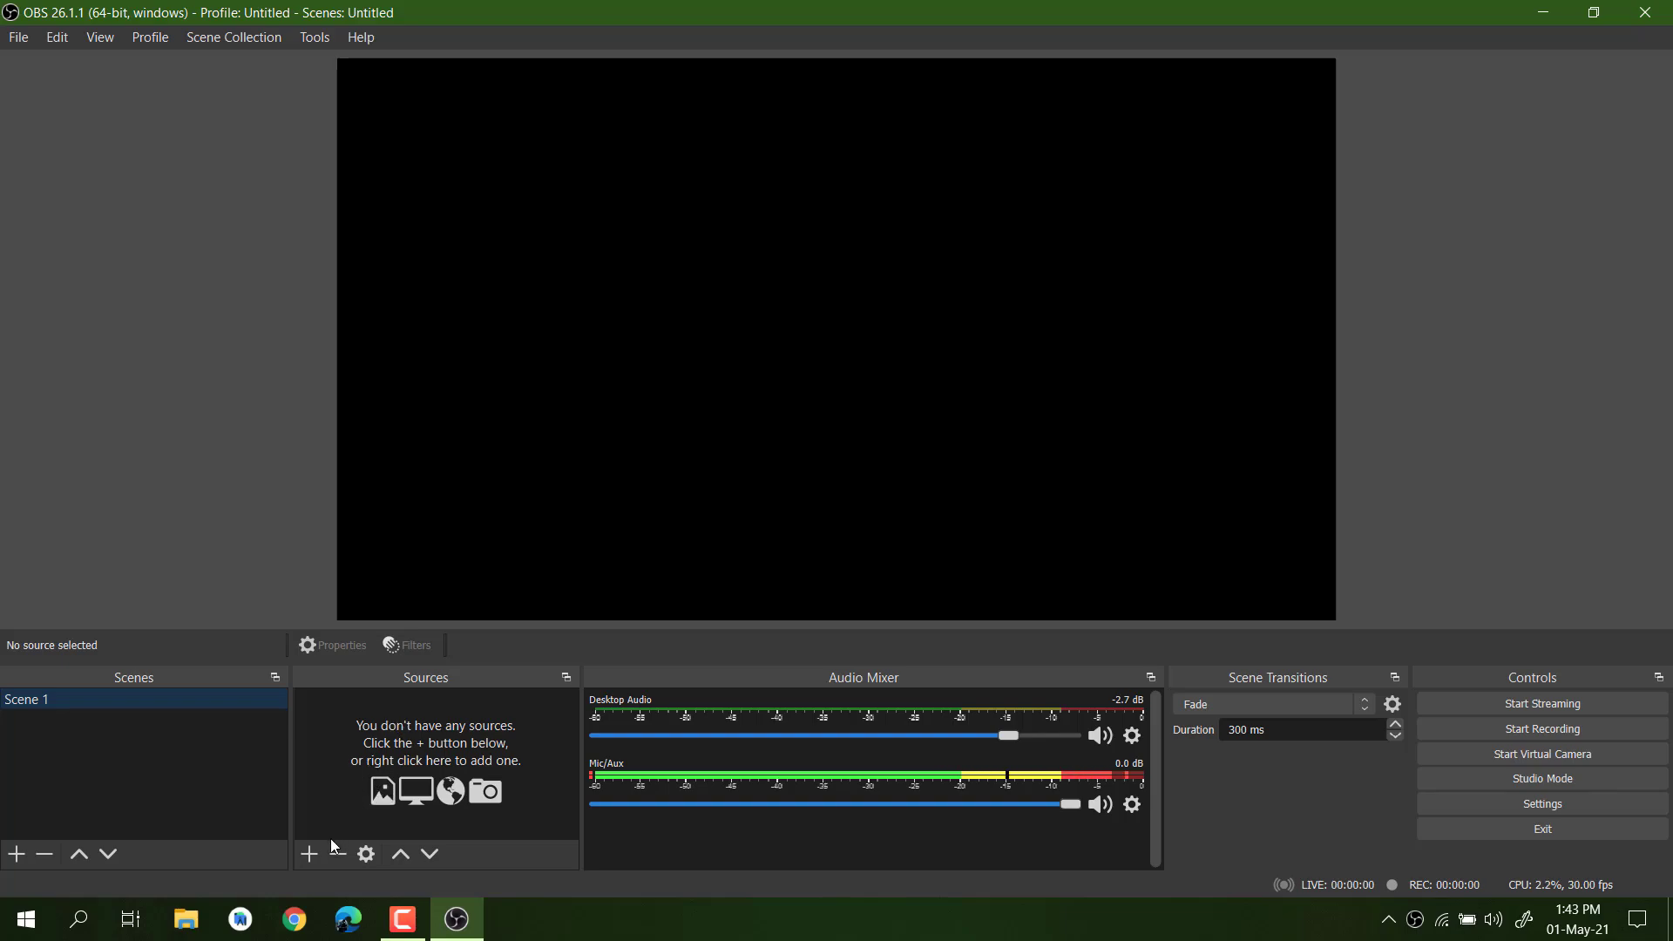
pyautogui.click(310, 855)
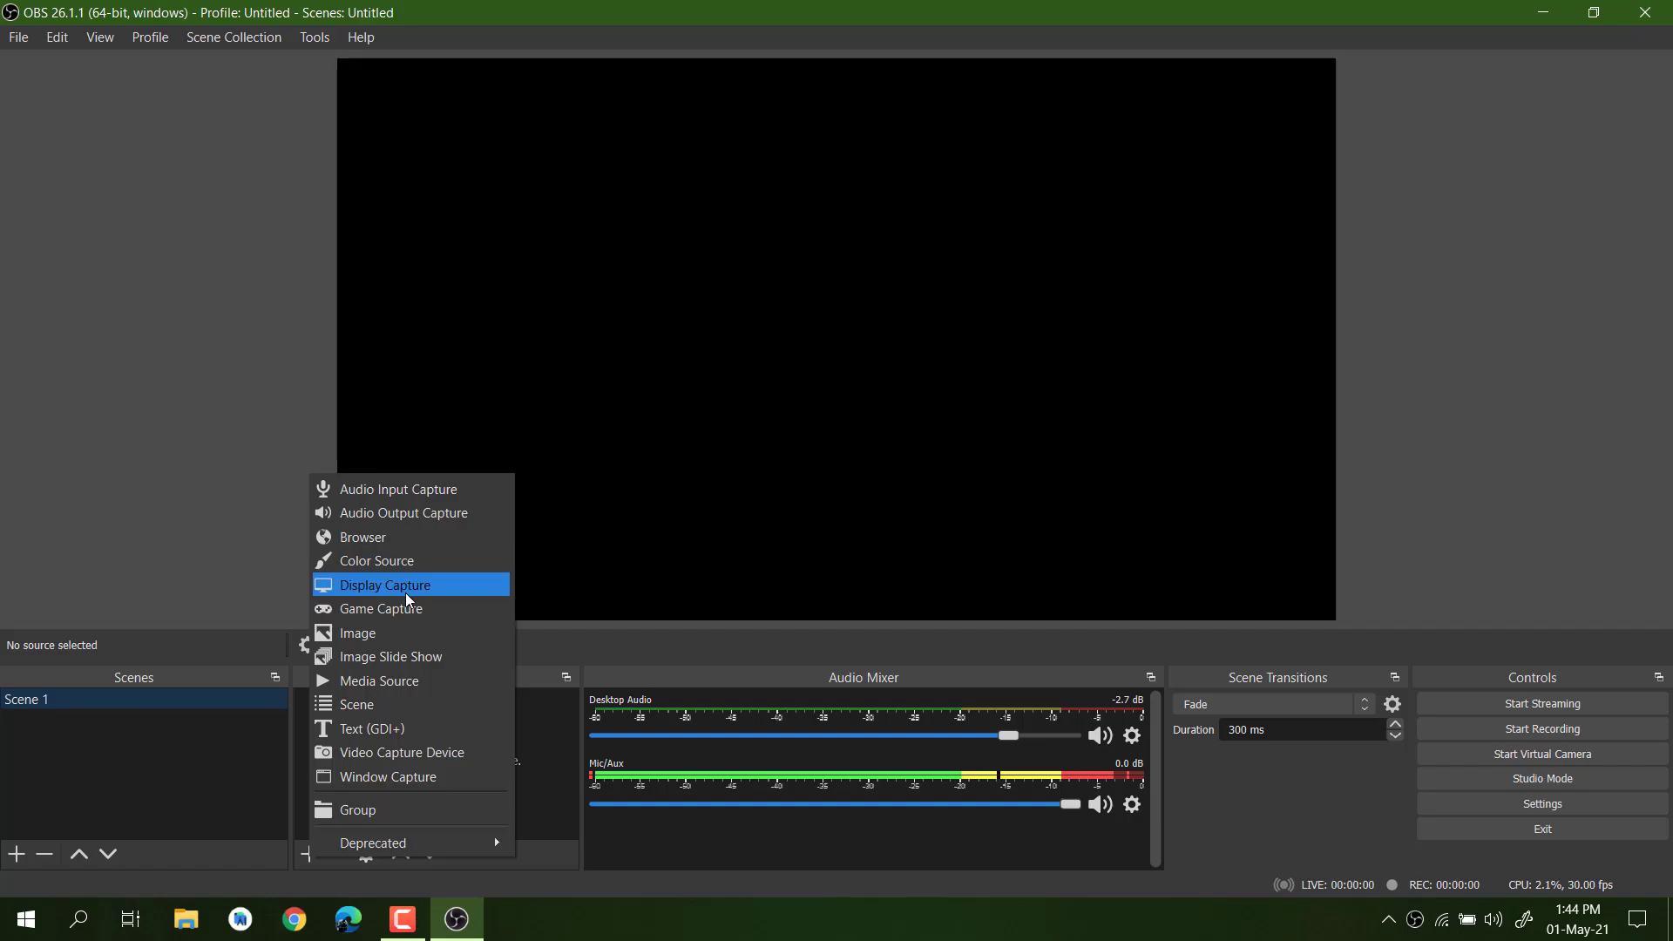
# Add a Display Capture source of Display 1 (1920x1080), then minimize OBS with Win+D.
pyautogui.click(407, 595)
pyautogui.click(898, 610)
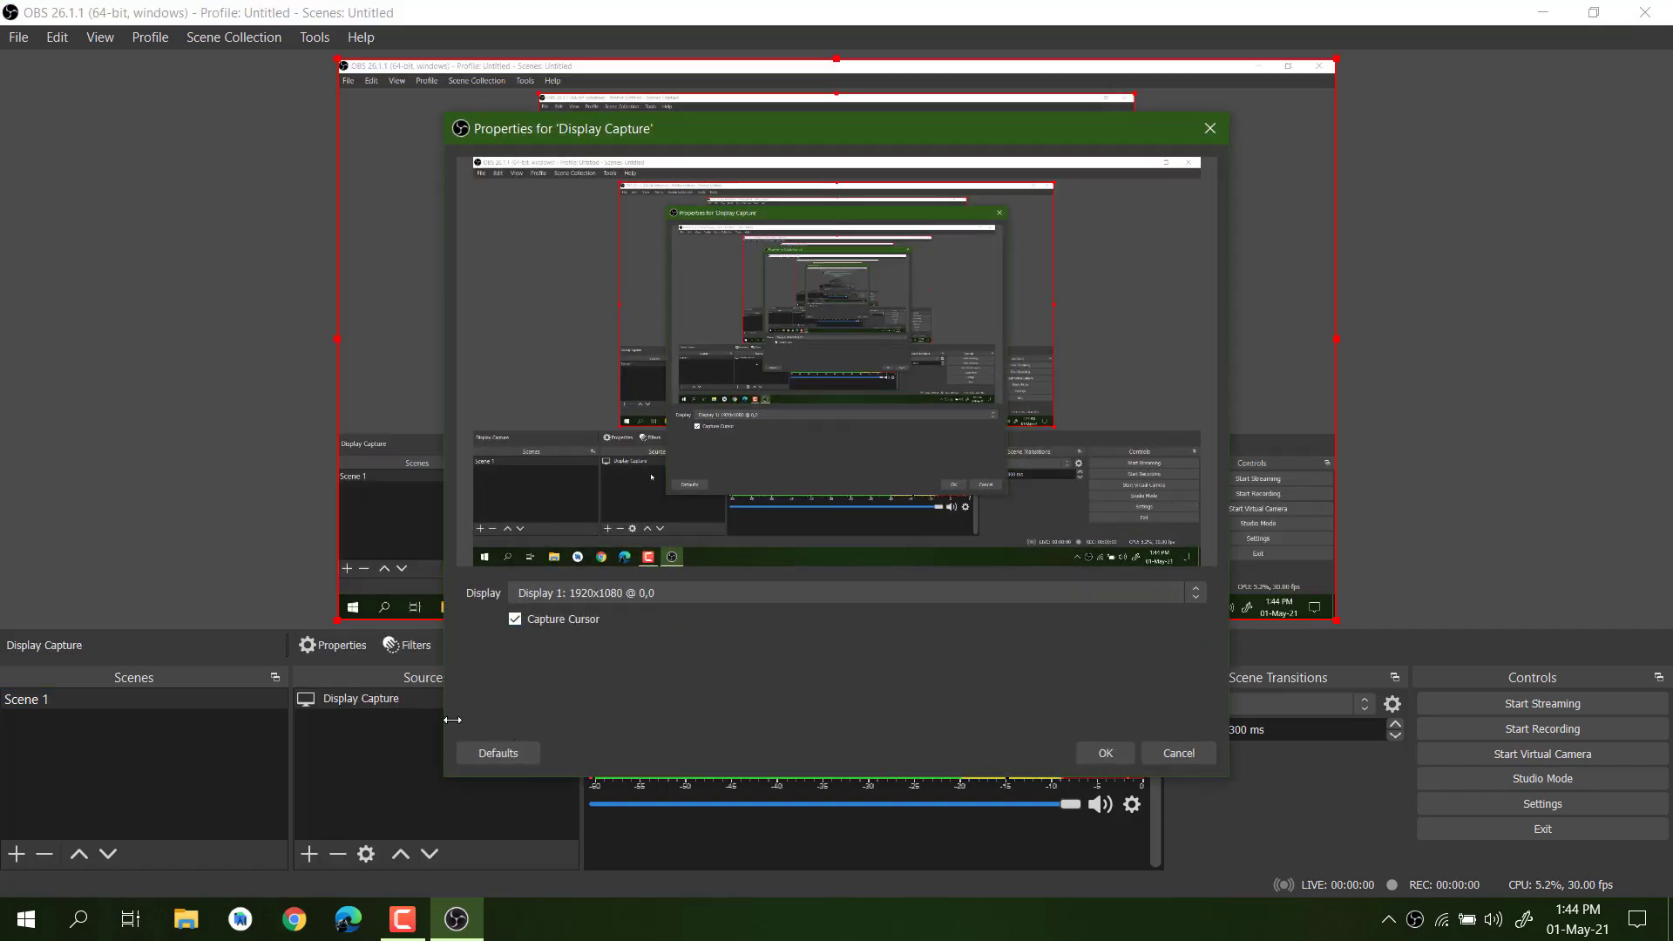
pyautogui.click(675, 588)
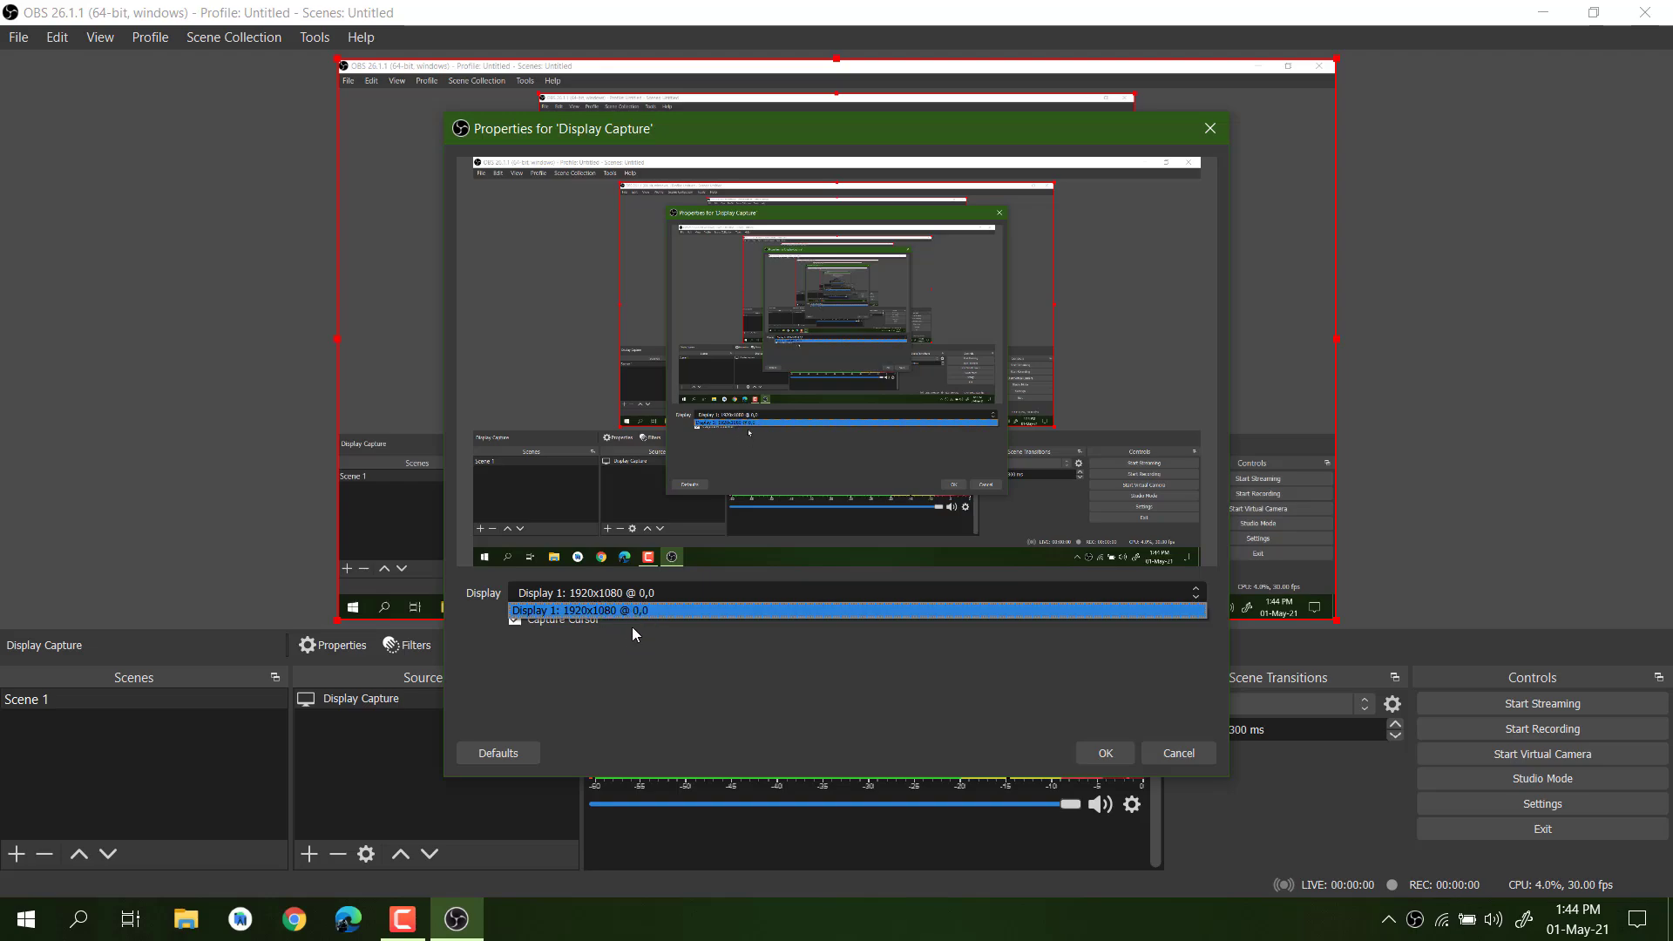
pyautogui.click(1091, 755)
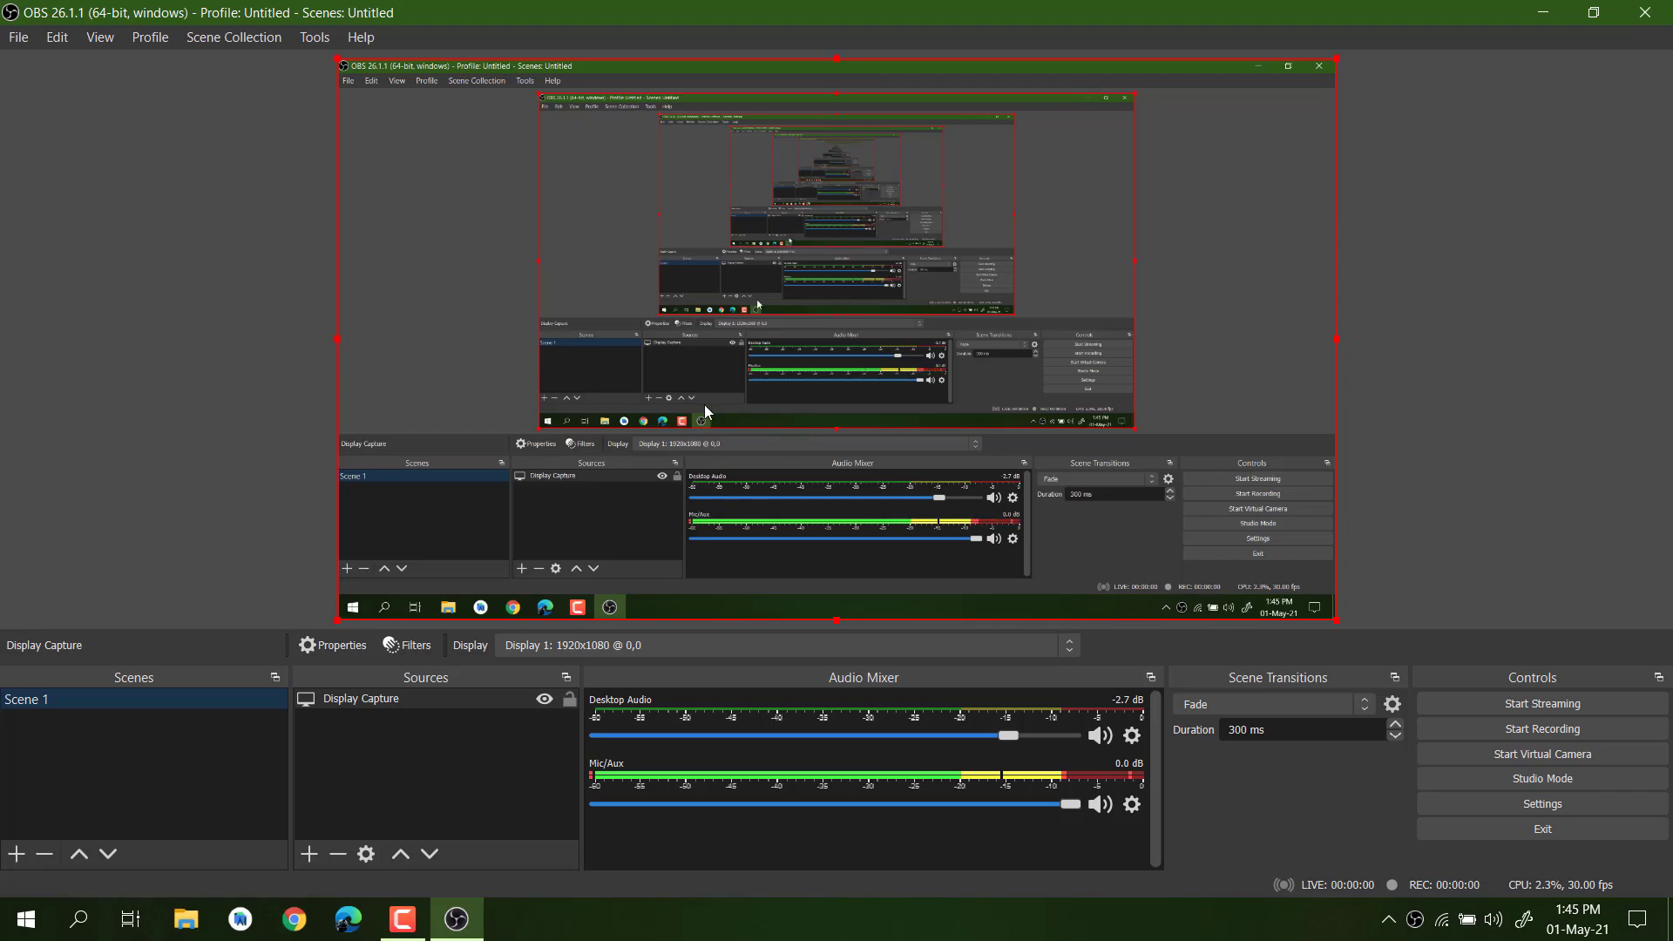
pyautogui.press('super+d')
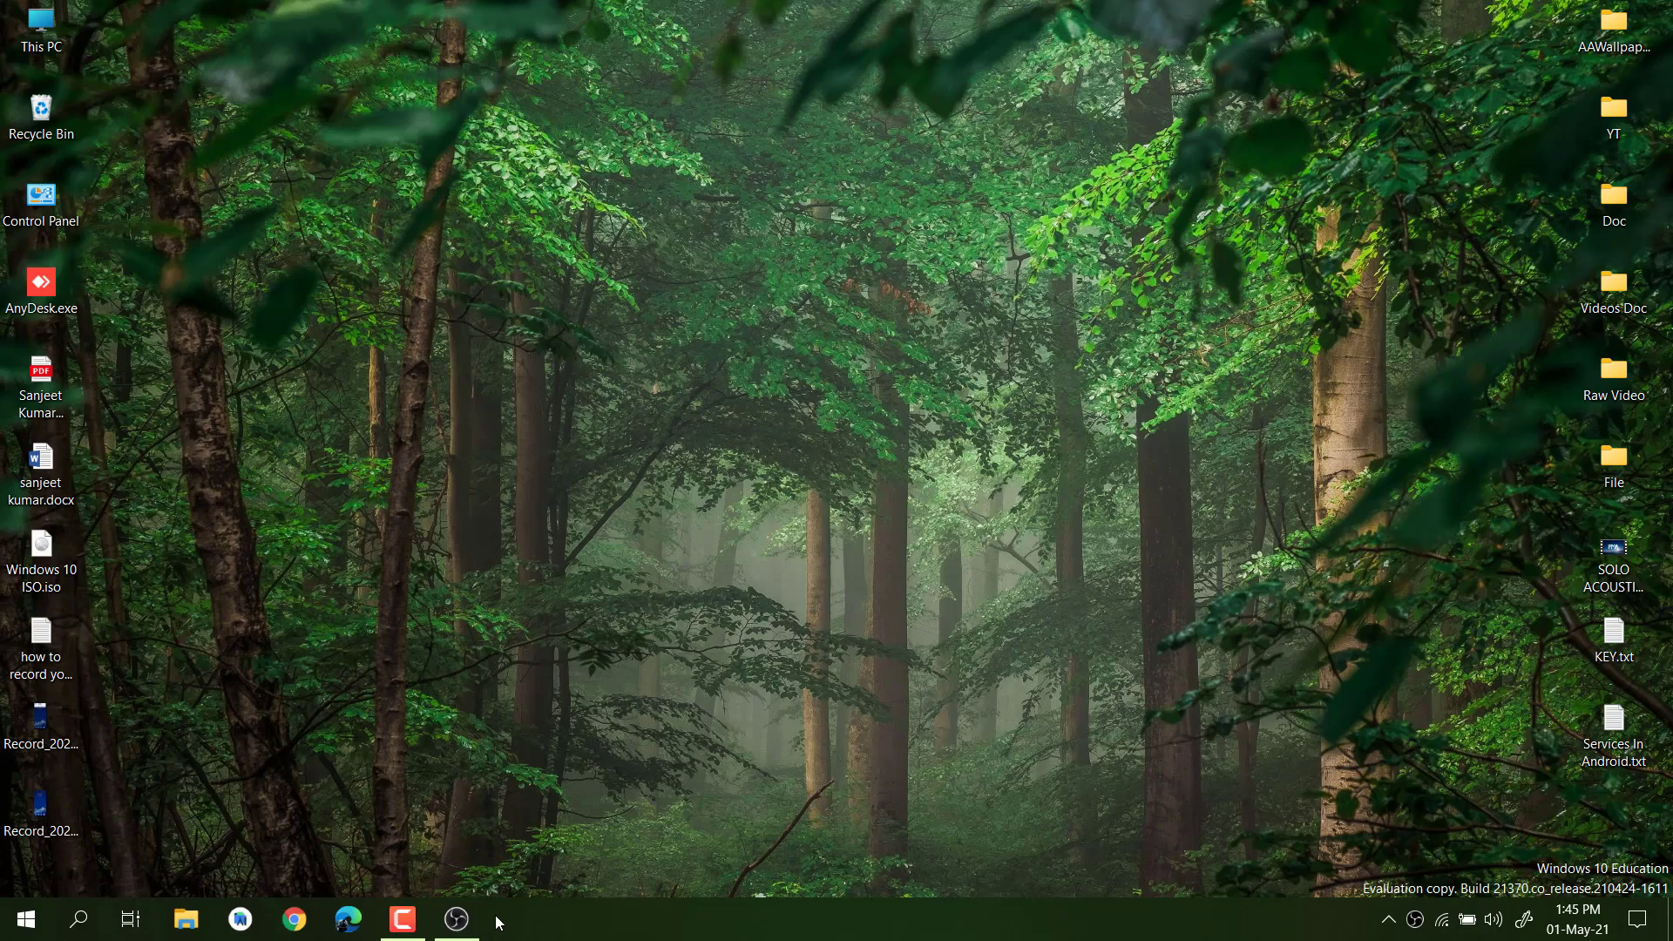
# Restore OBS and set Video to 1920x1080 base, 1280x720 output, and 60 FPS.
pyautogui.click(457, 919)
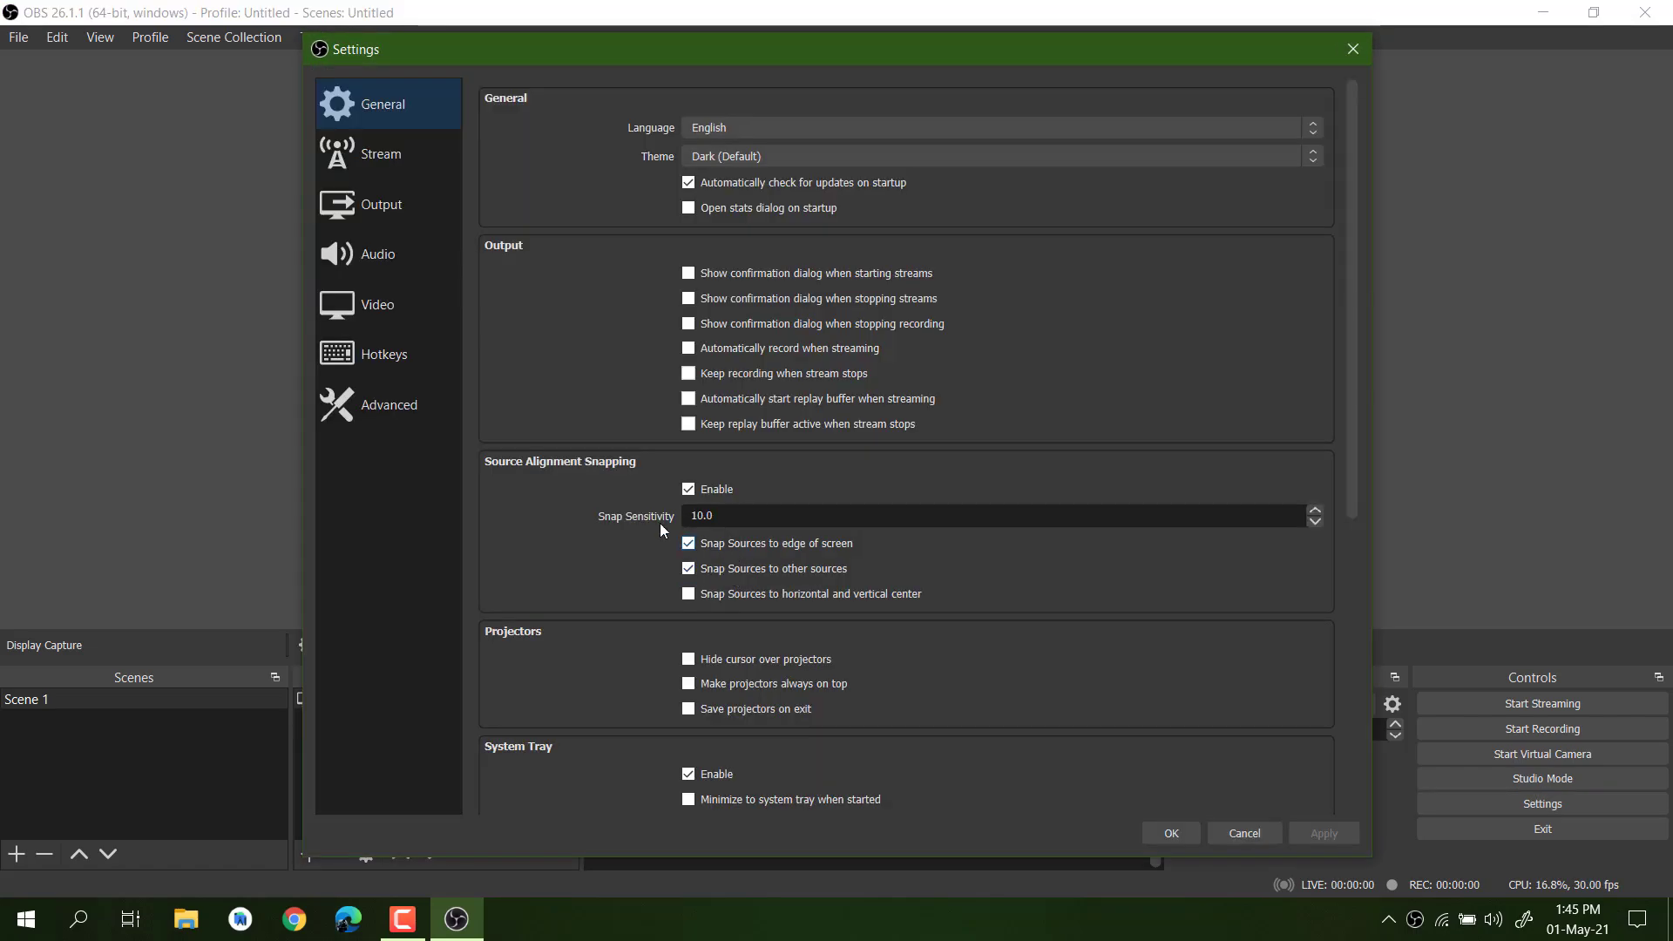
pyautogui.click(396, 305)
pyautogui.click(976, 99)
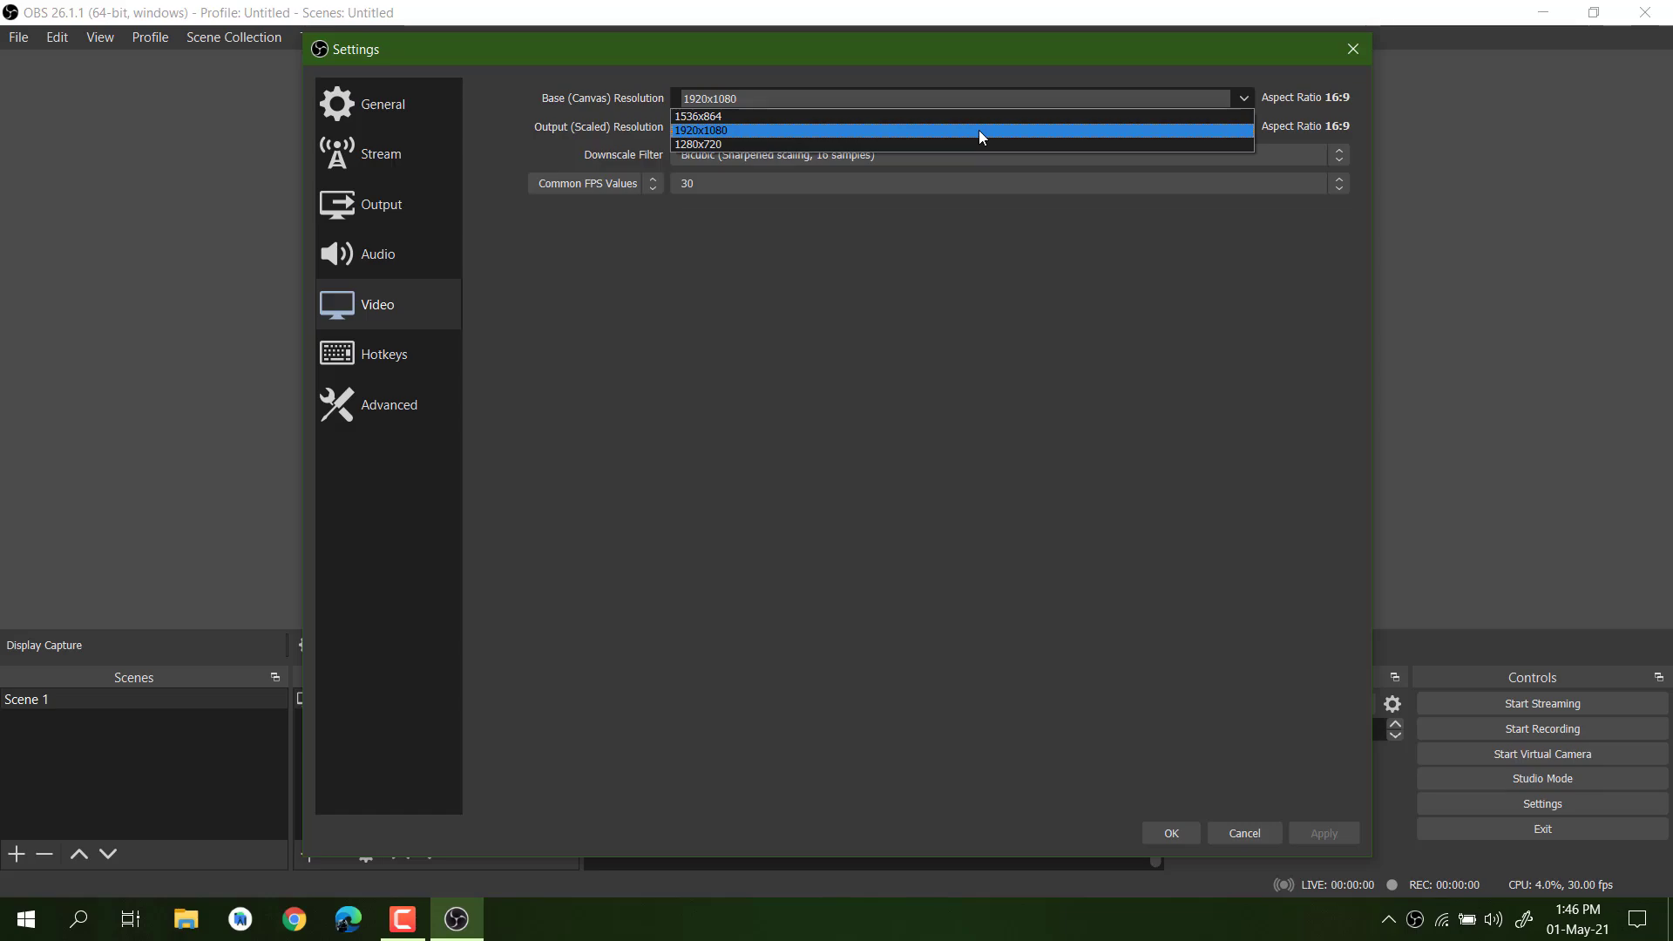
pyautogui.click(979, 129)
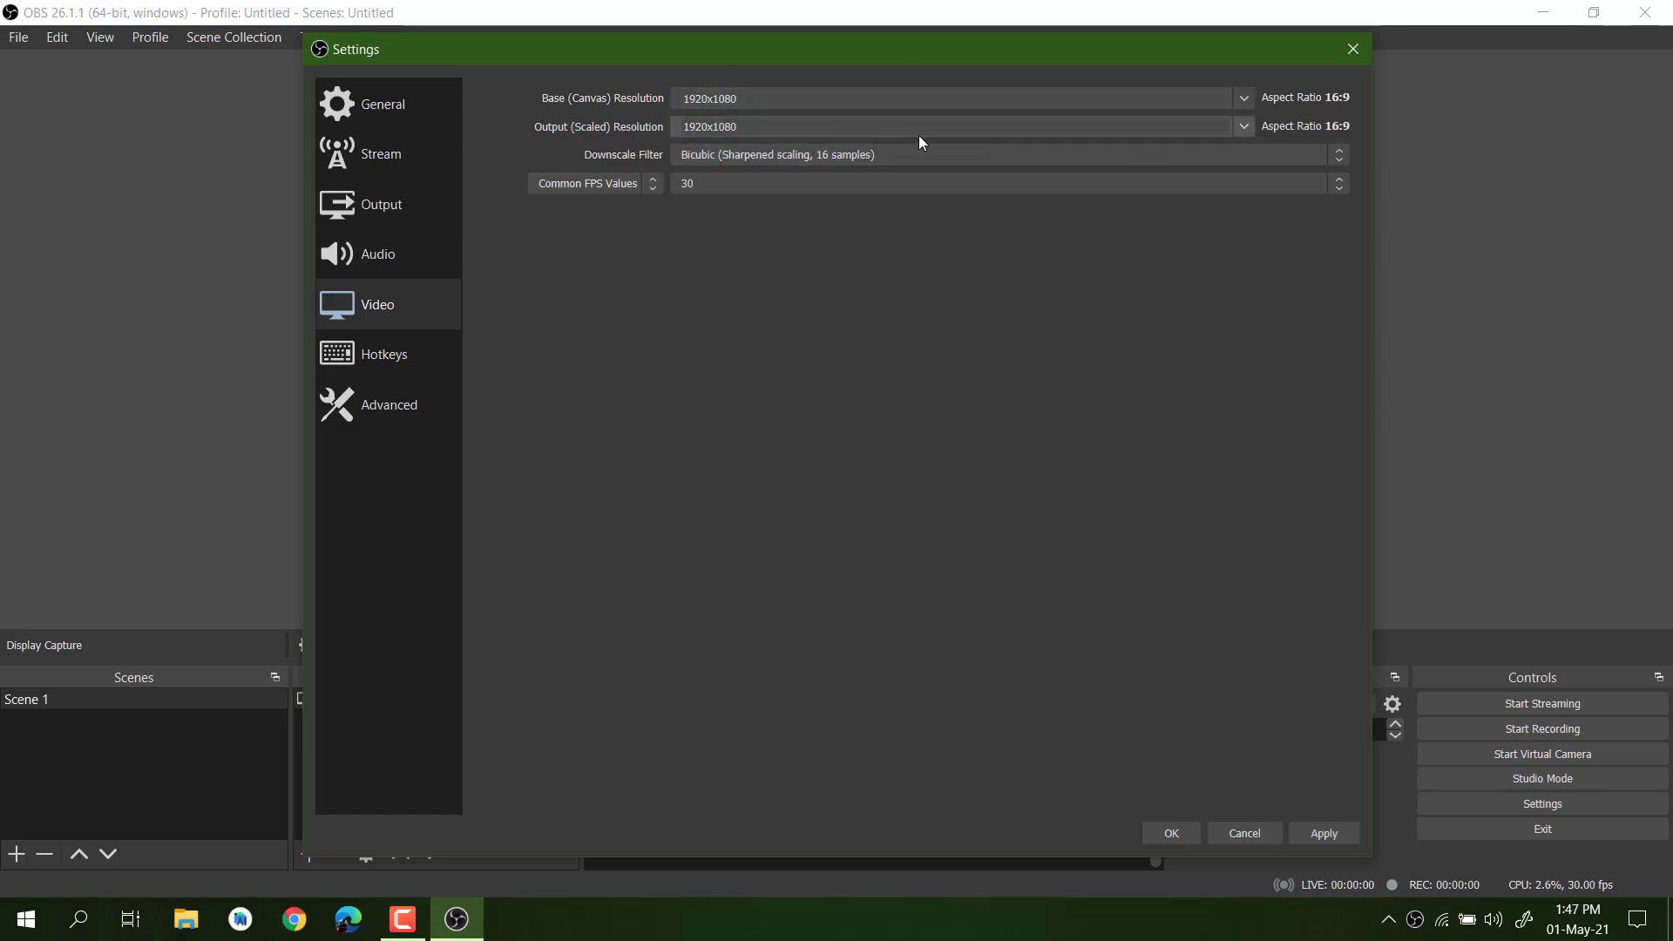
pyautogui.click(1248, 128)
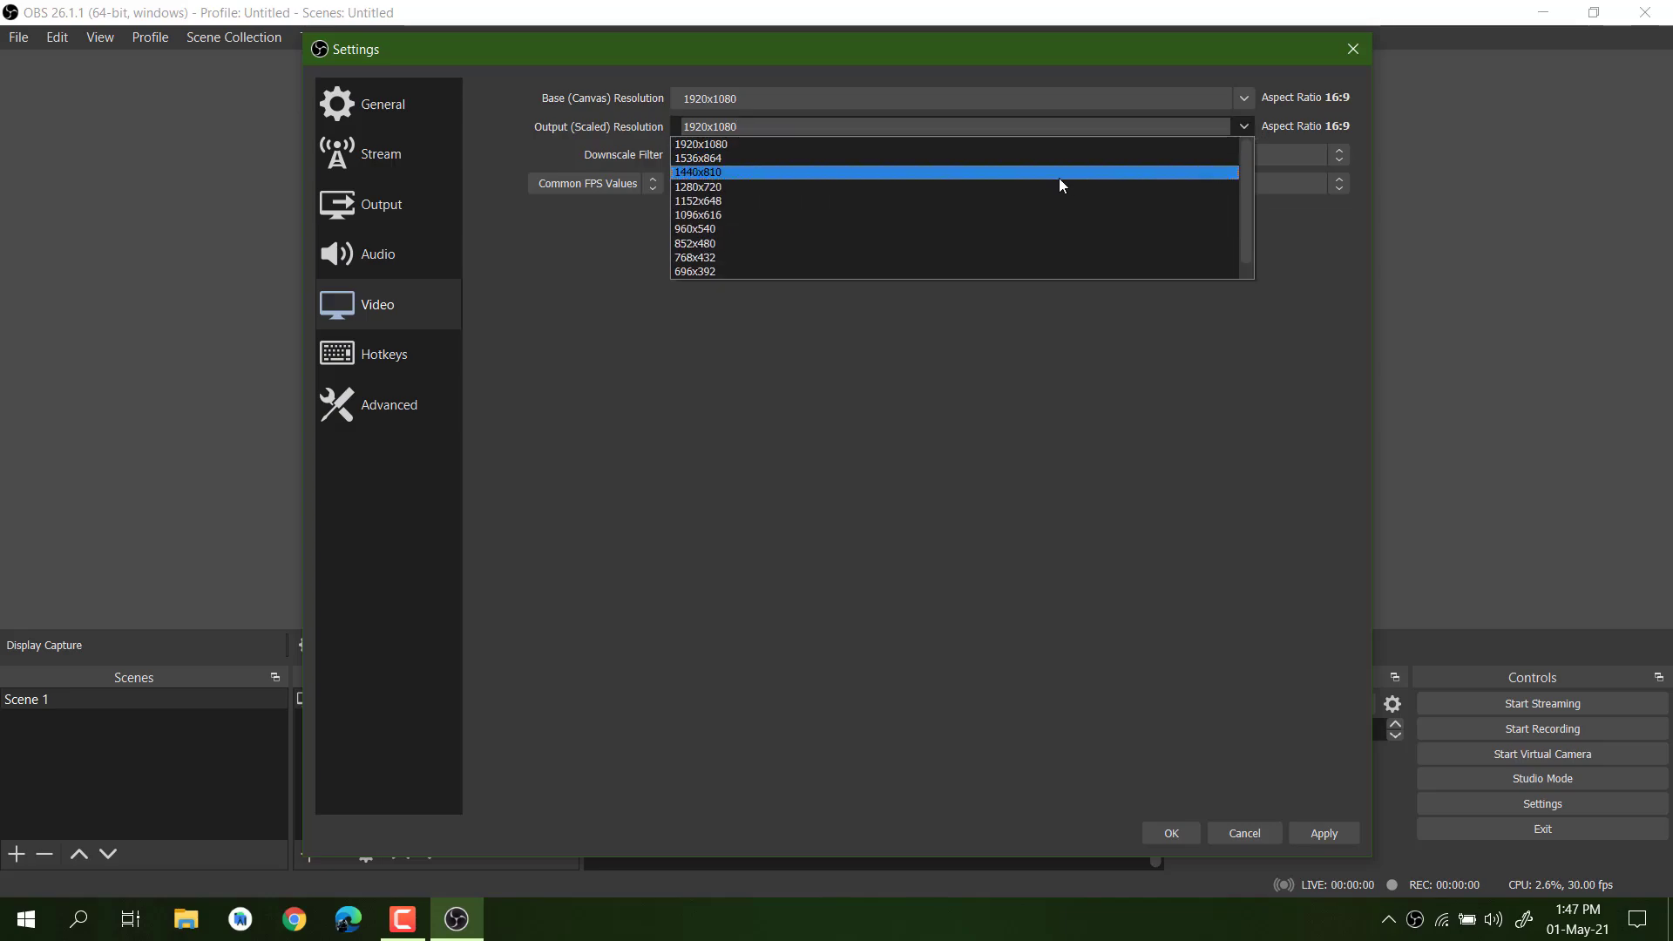
pyautogui.click(954, 190)
pyautogui.click(810, 183)
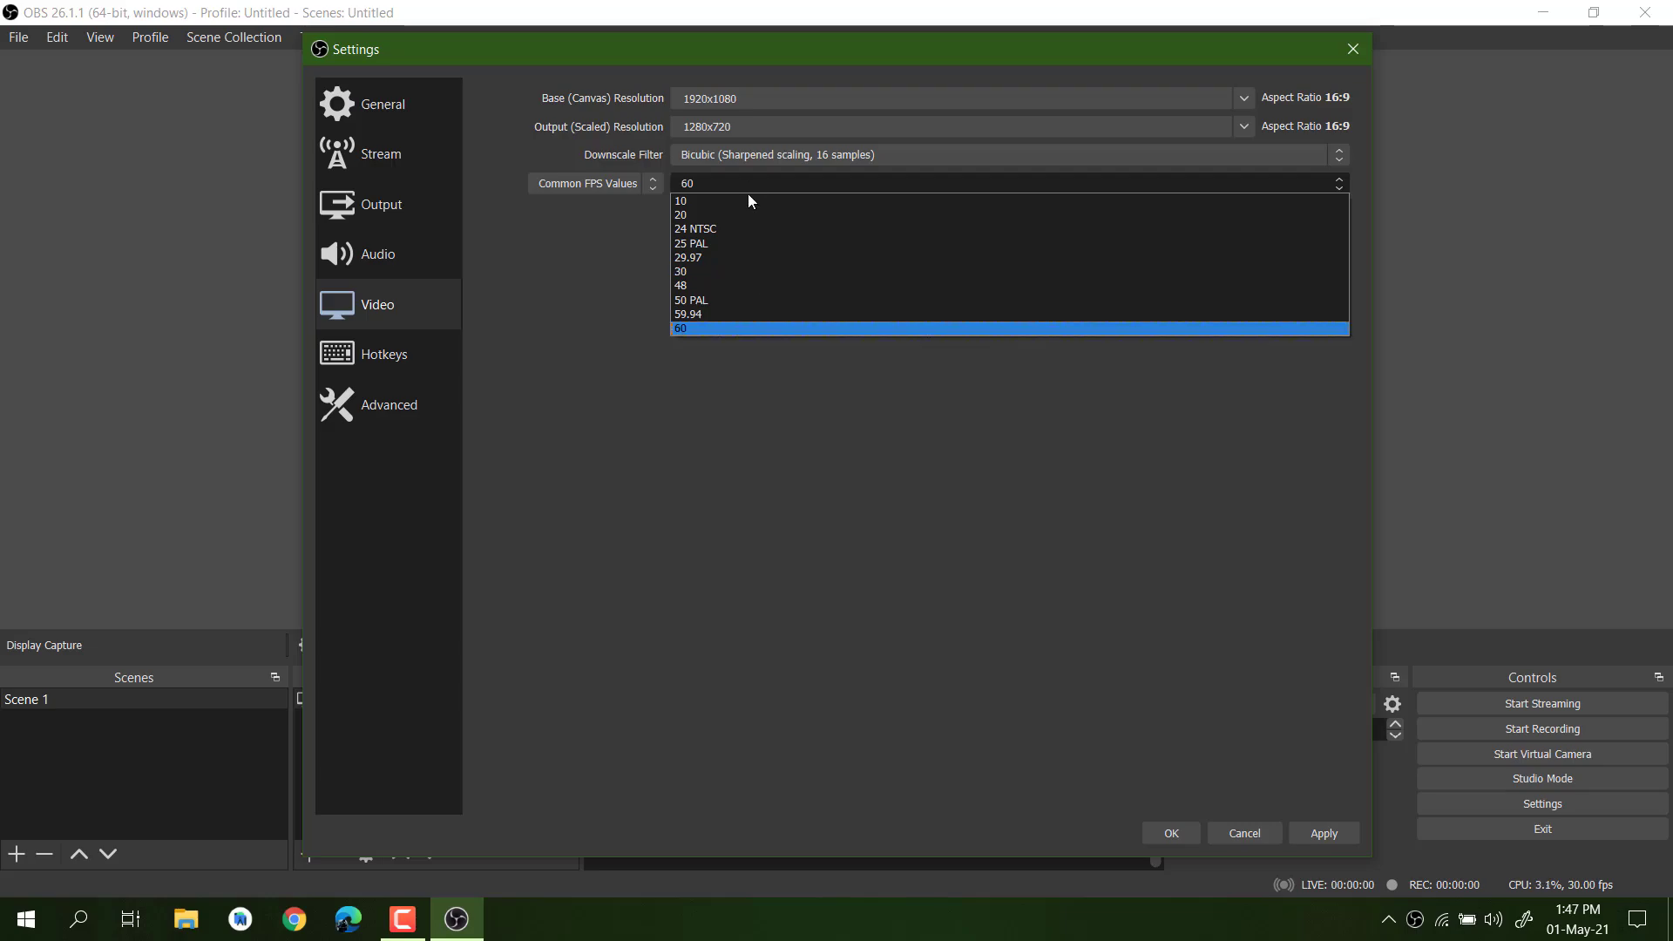
pyautogui.click(730, 328)
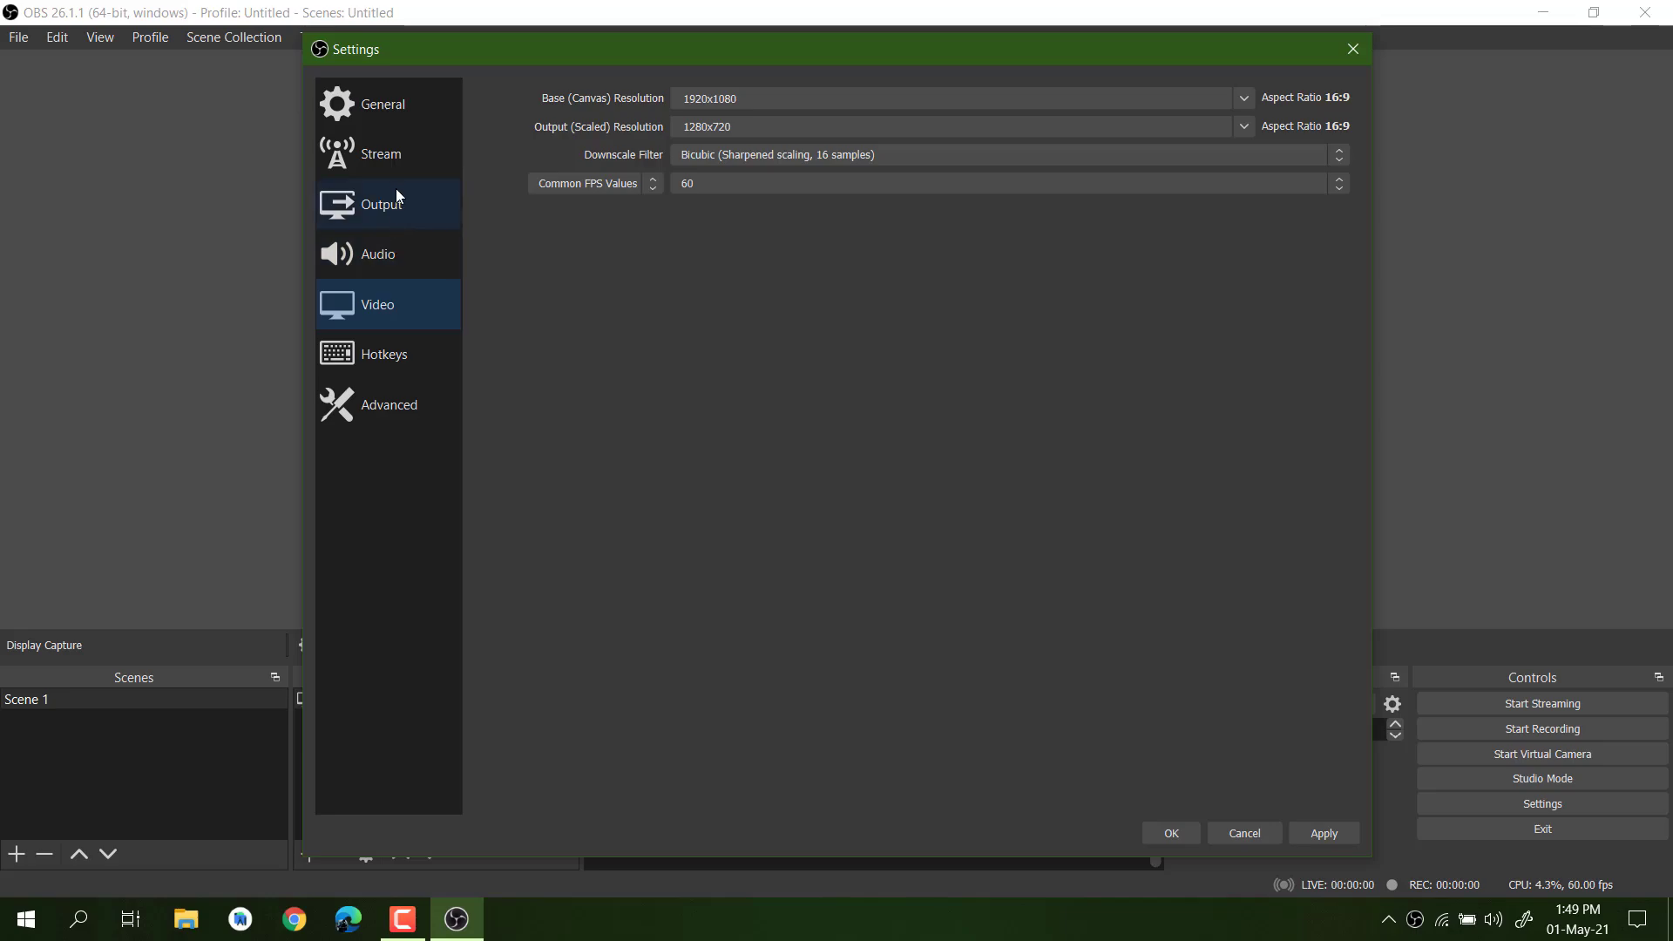
# In Output settings, keep Simple output mode and 160 audio bitrate.
pyautogui.click(393, 208)
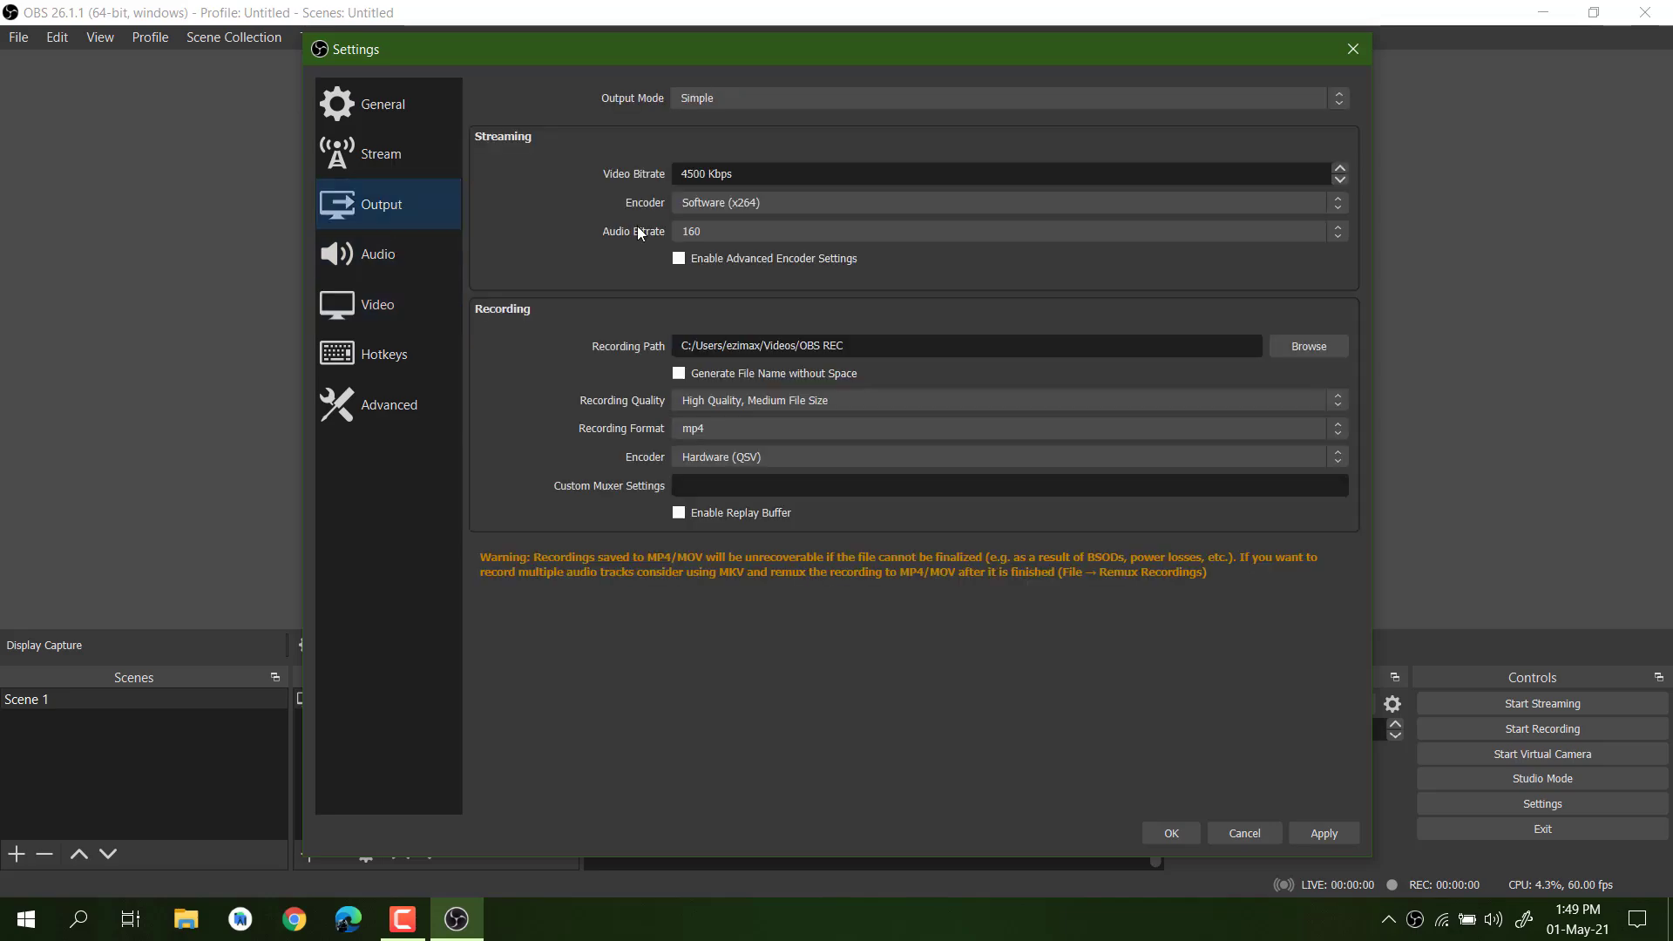
pyautogui.click(699, 101)
pyautogui.click(699, 101)
pyautogui.click(741, 228)
pyautogui.click(657, 266)
# Keep mp4 as the recording format, then apply and save the settings.
pyautogui.click(708, 436)
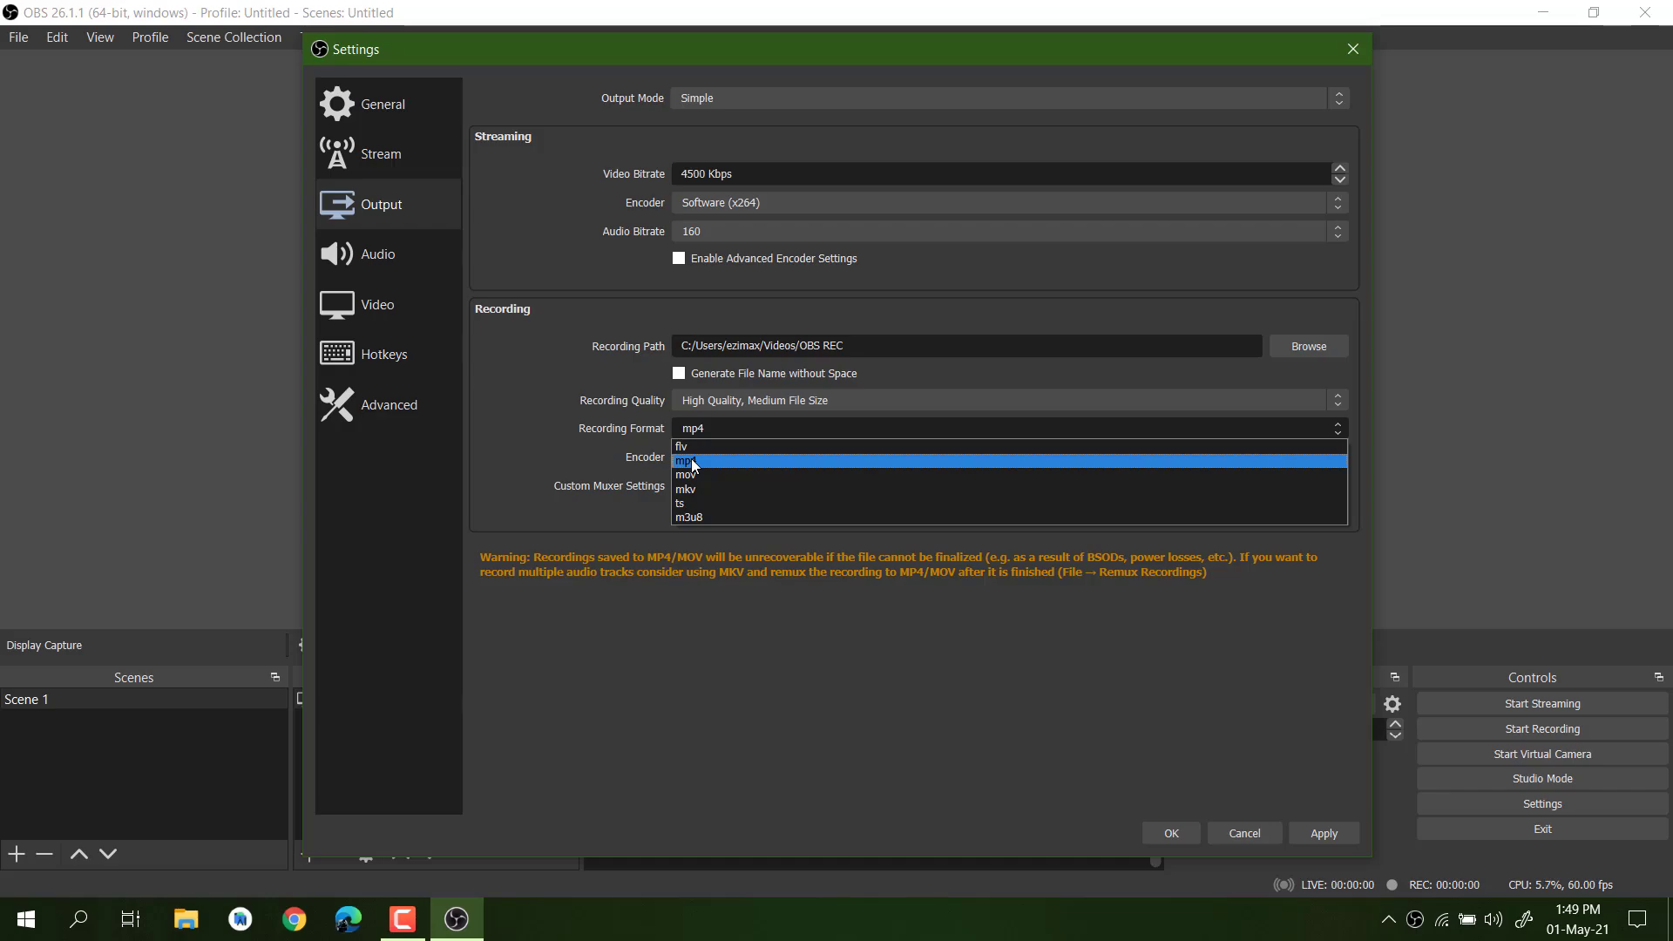
pyautogui.click(692, 463)
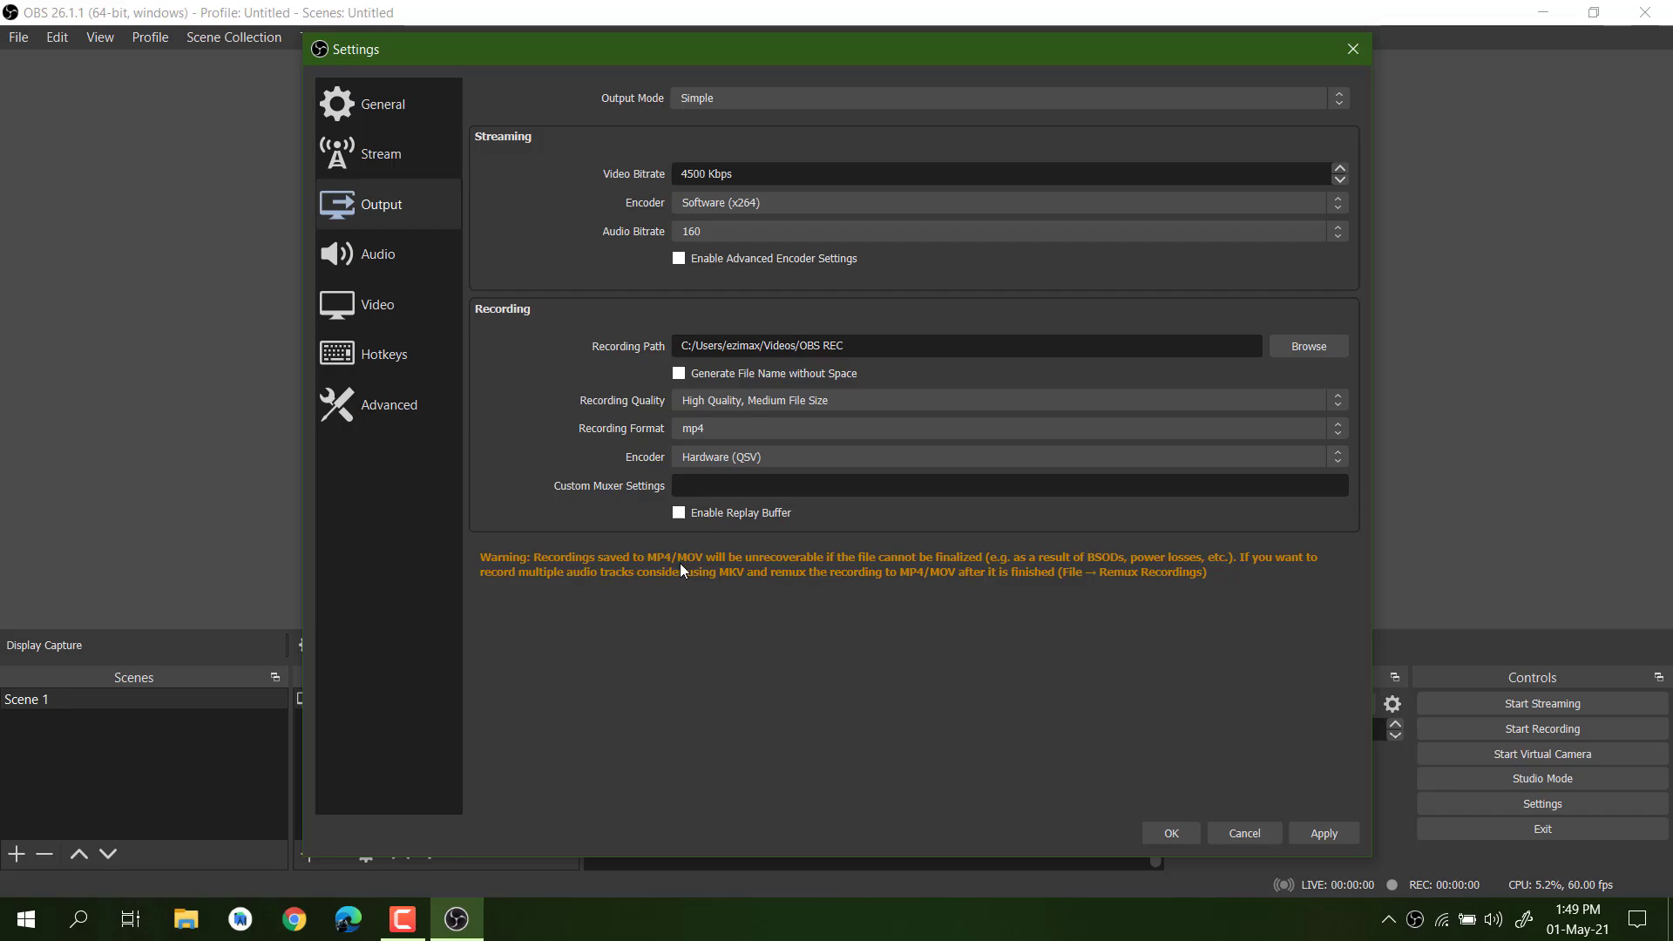
pyautogui.click(724, 432)
pyautogui.click(694, 459)
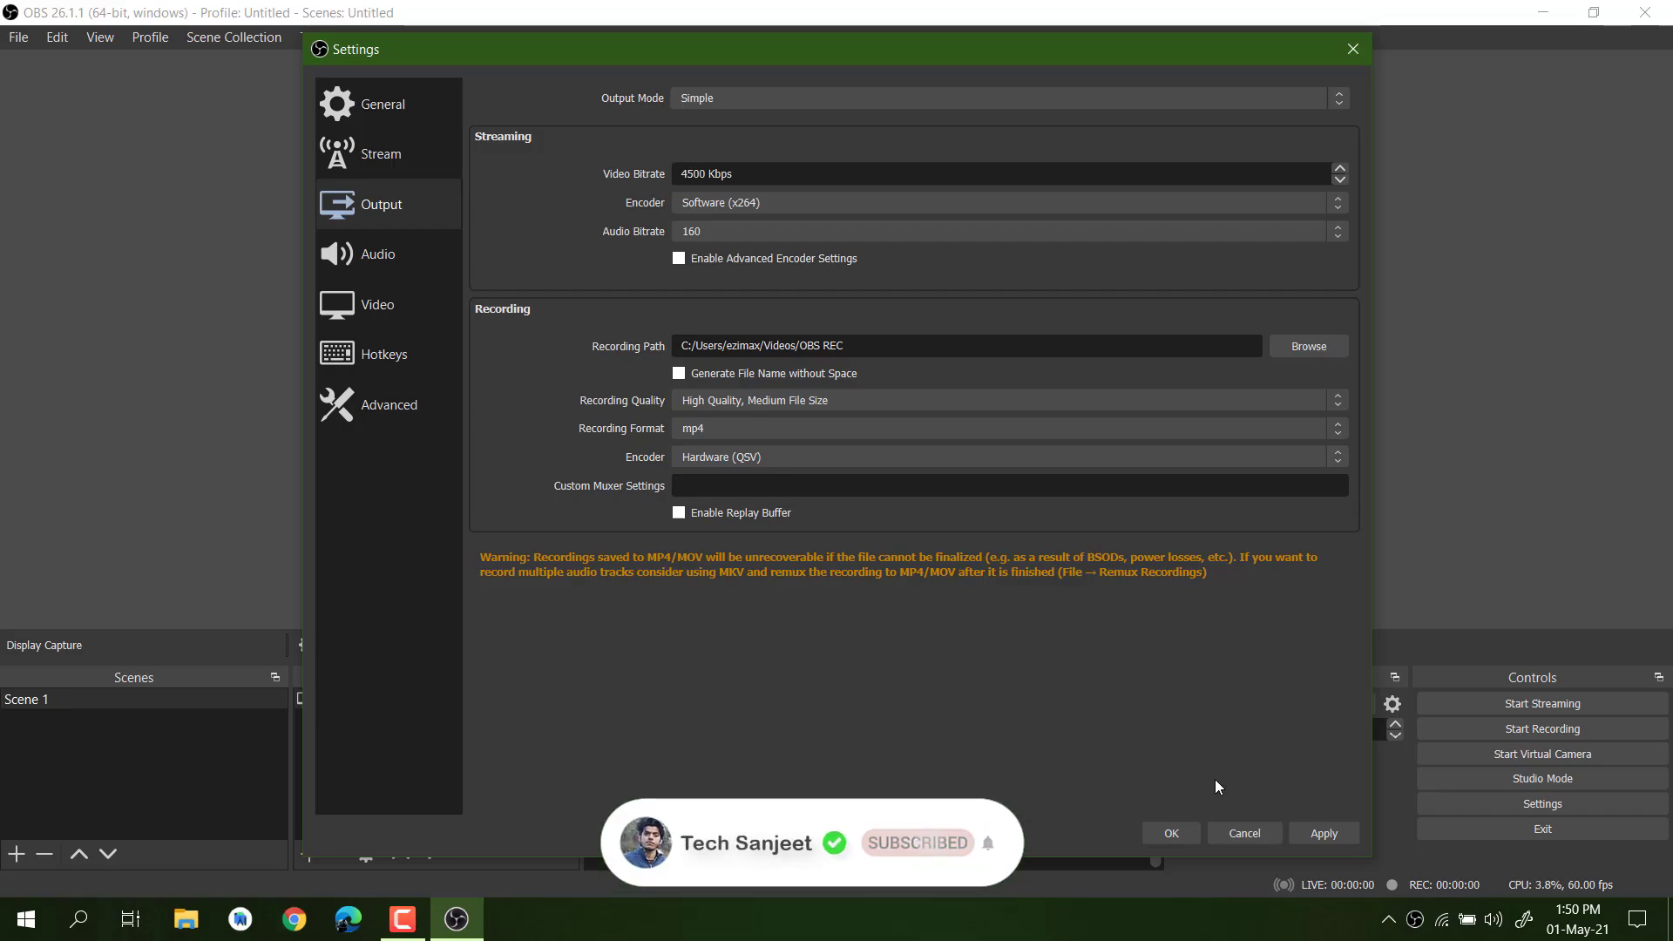
pyautogui.click(1313, 832)
pyautogui.click(1171, 832)
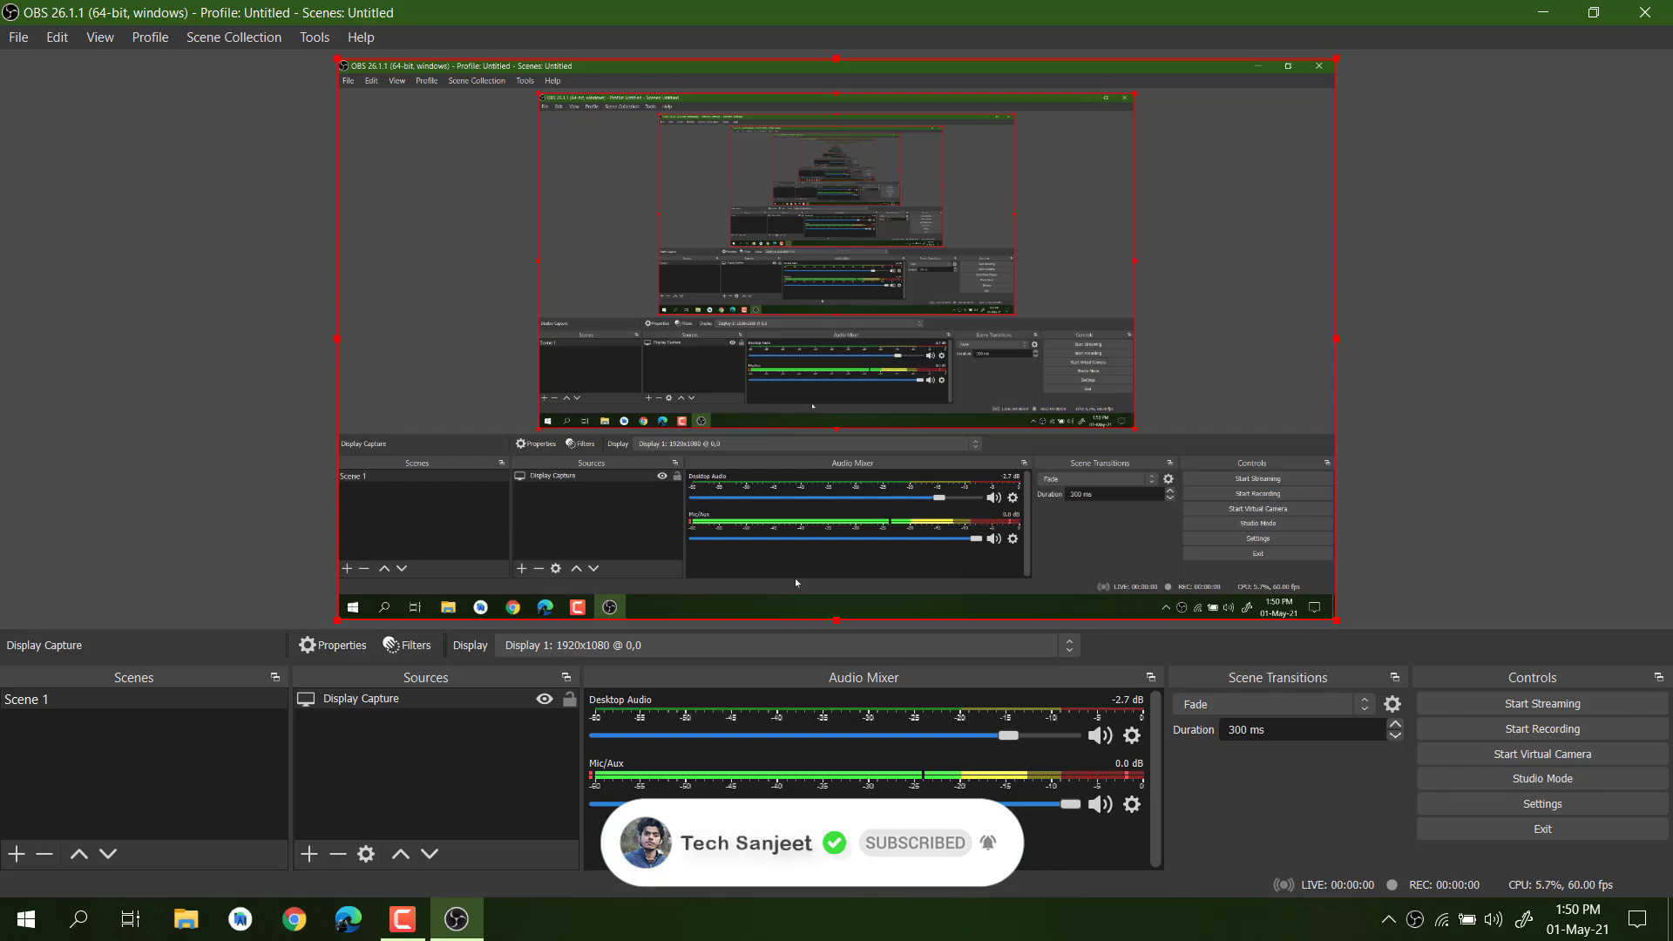
# Cancel an Audio Input Capture source that was started, then begin a test recording of the display.
pyautogui.click(307, 856)
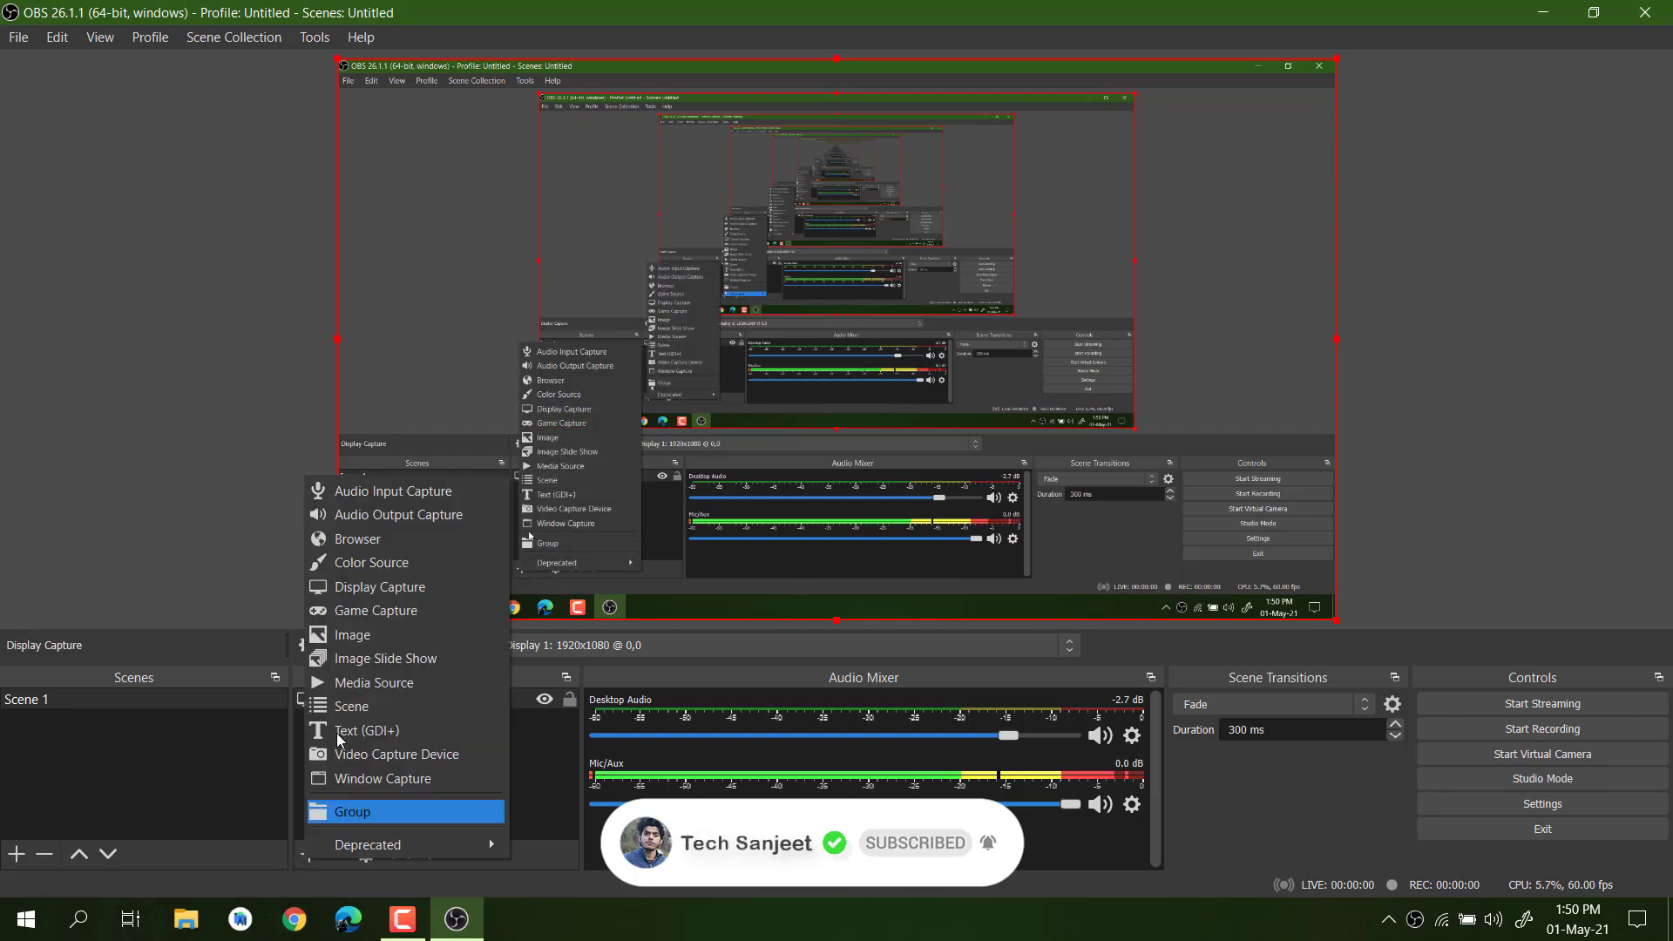
pyautogui.click(386, 493)
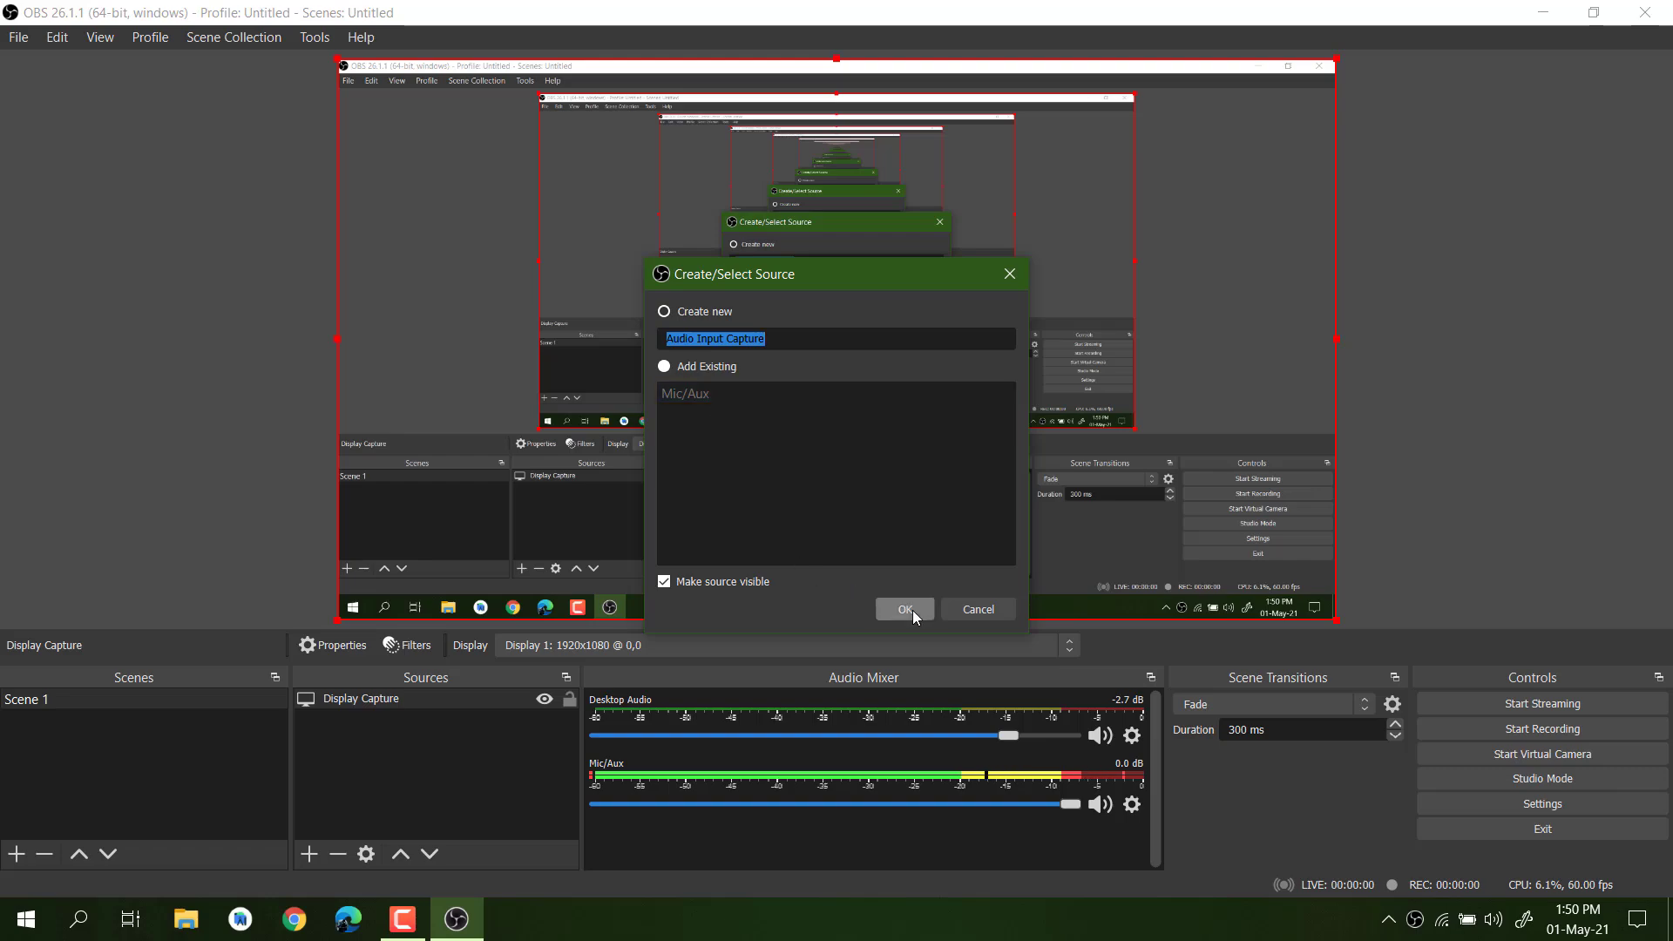
pyautogui.click(959, 608)
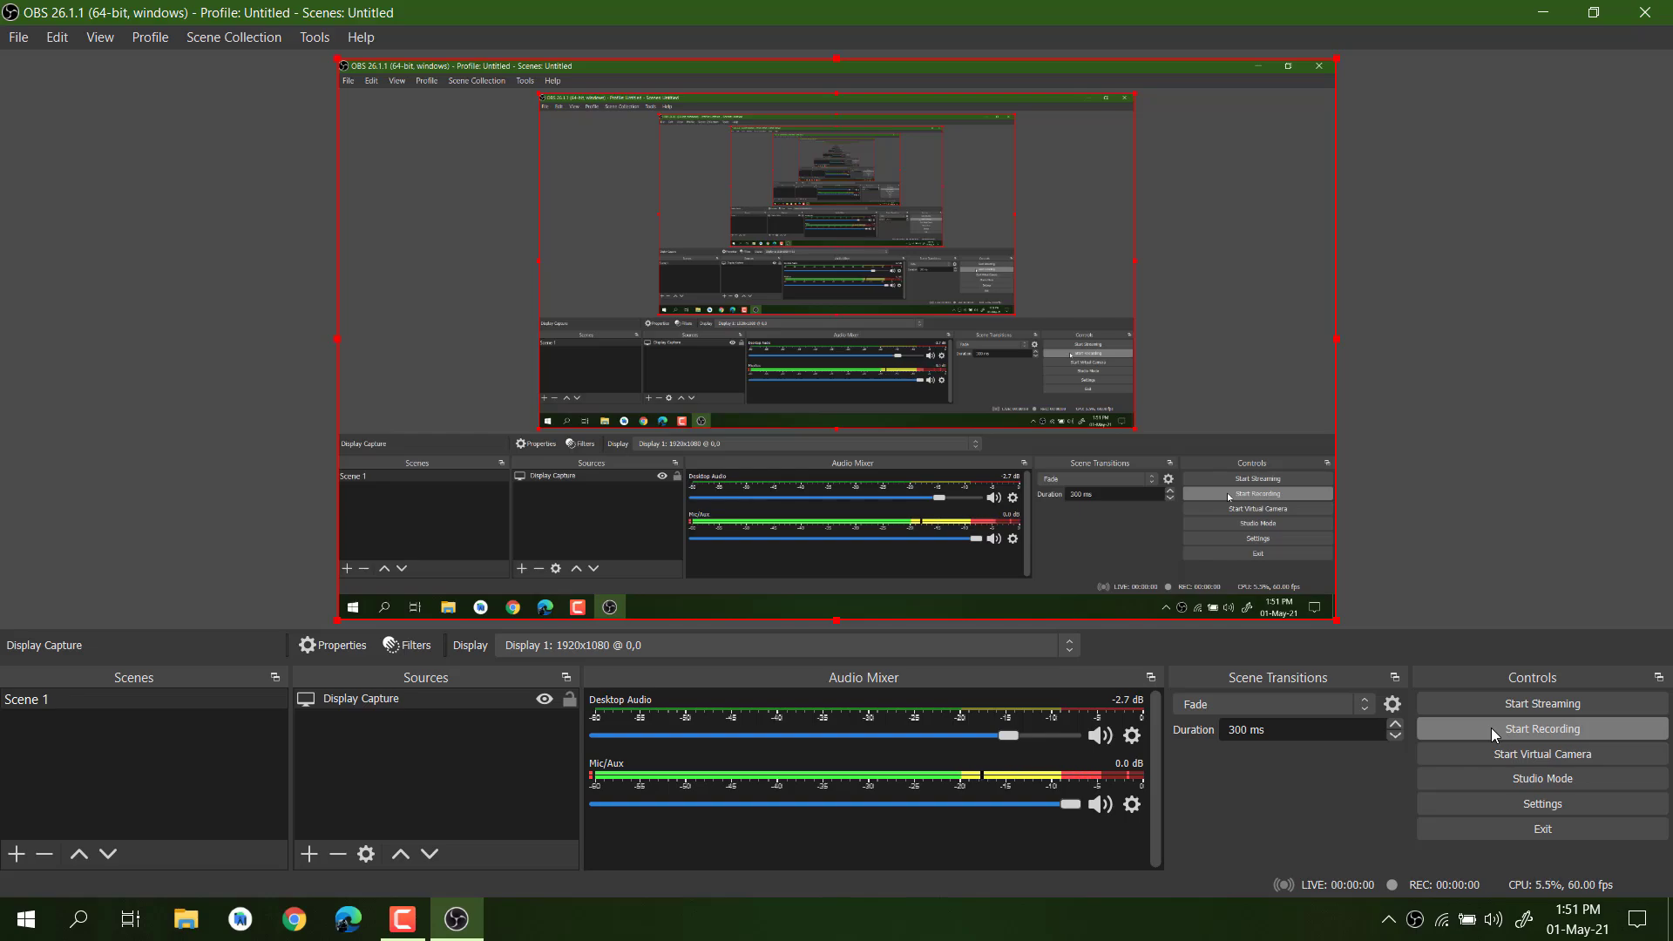
pyautogui.click(1492, 729)
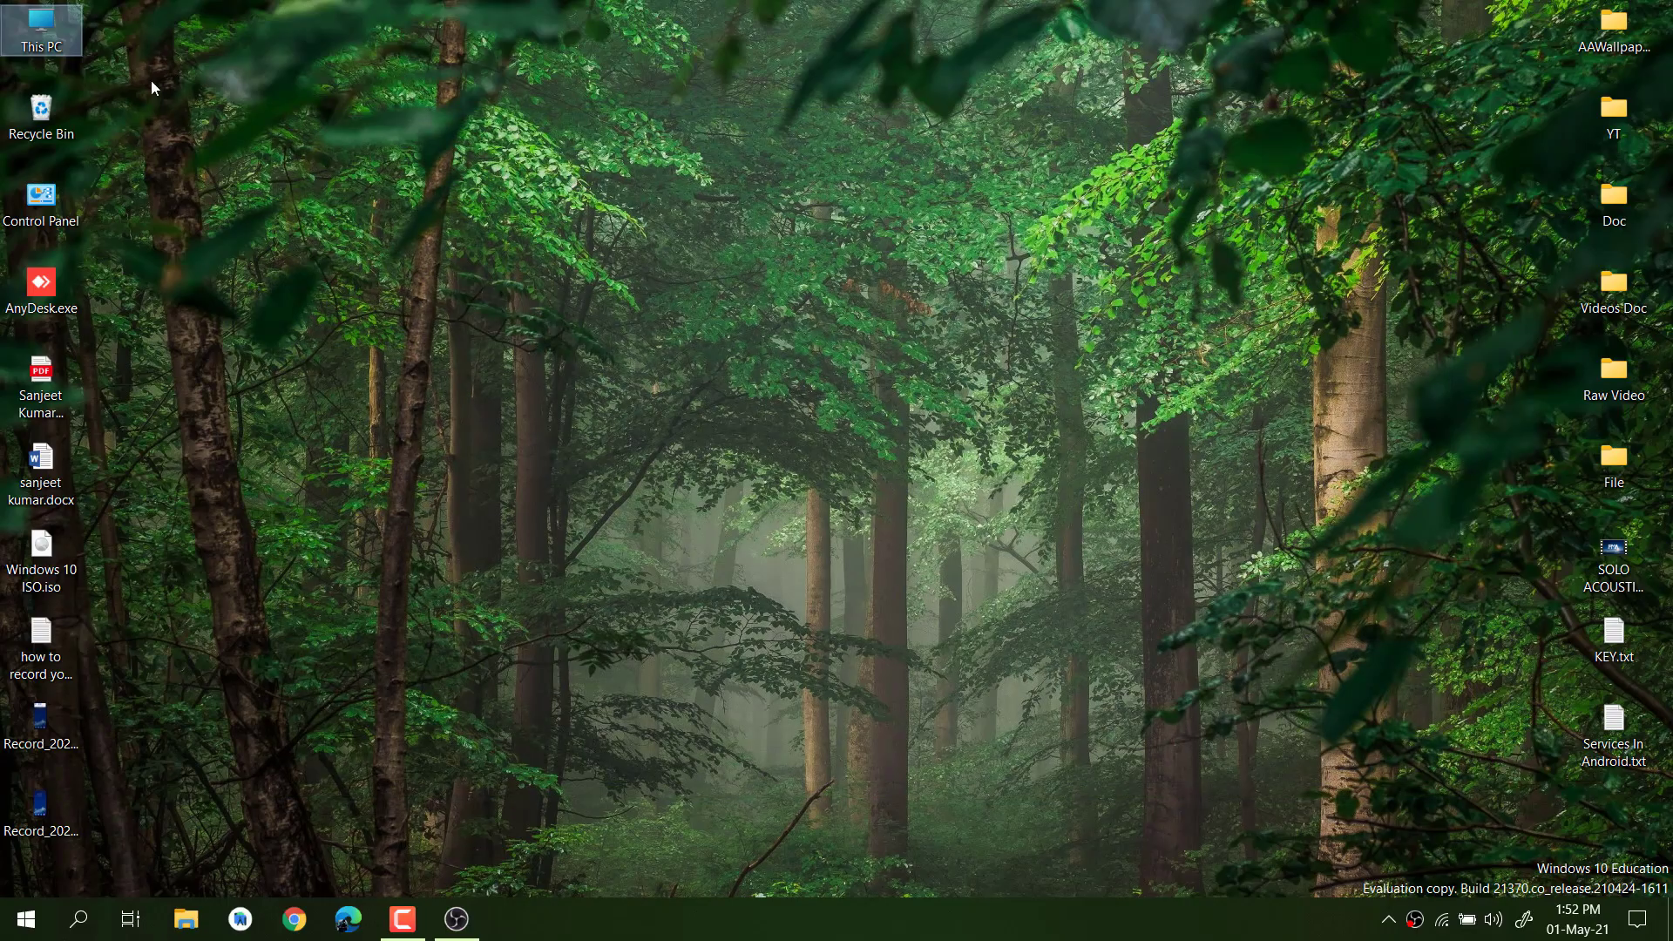
# Browse This PC and Local Disk (C:), then stop the test recording in OBS.
pyautogui.doubleClick(54, 26)
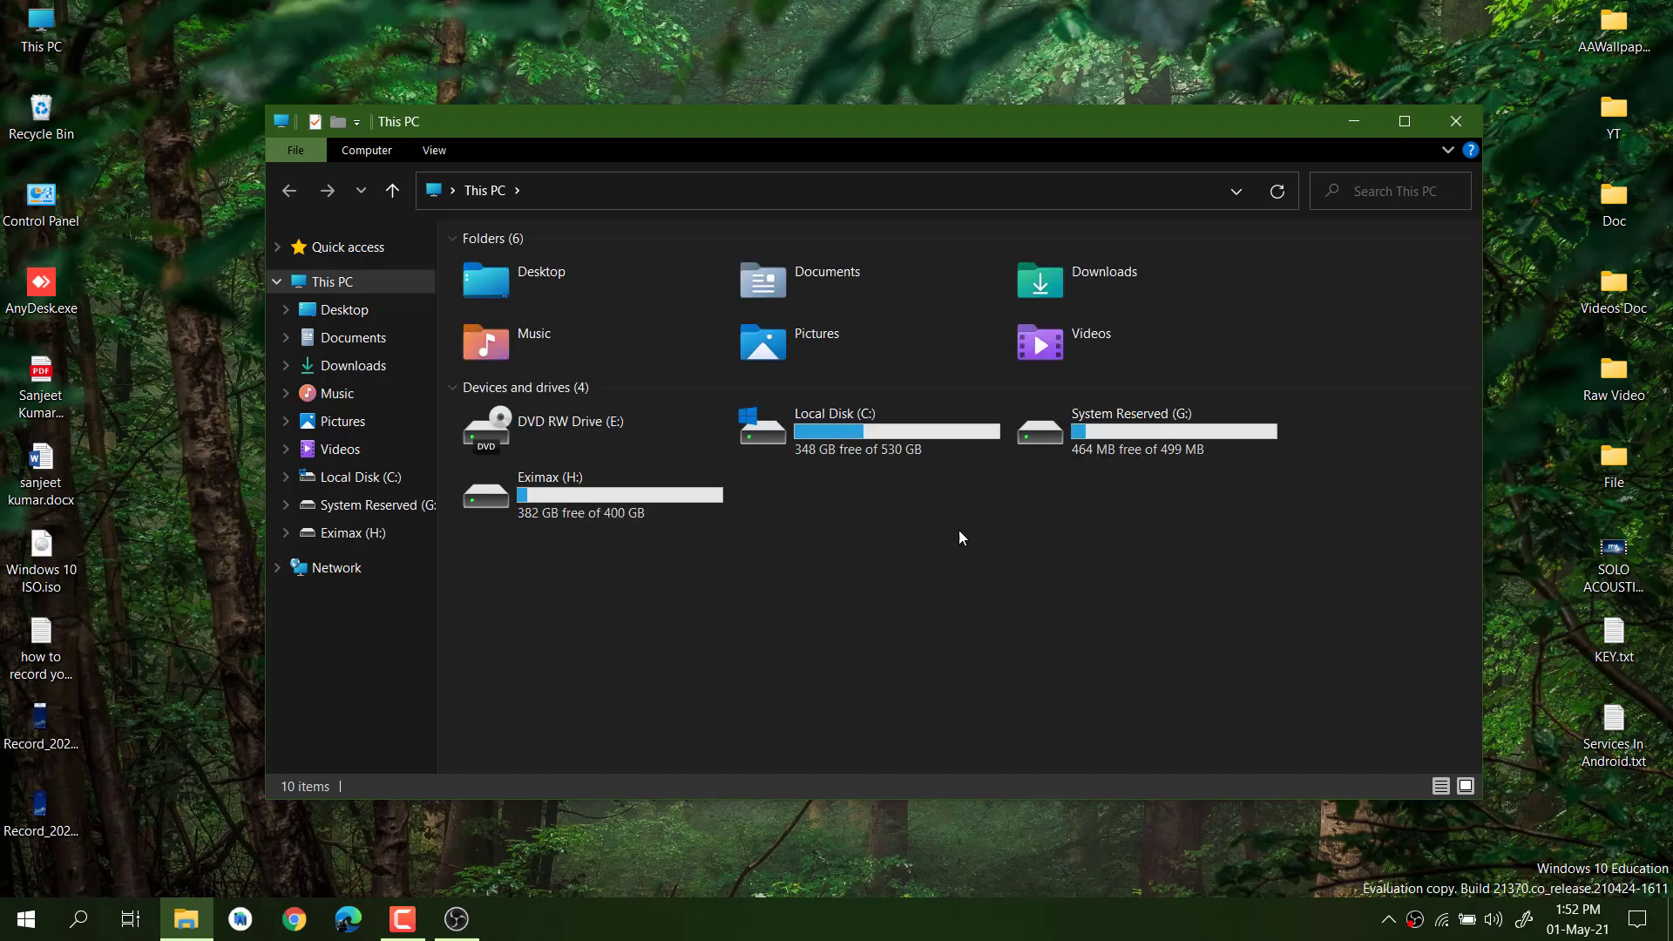
pyautogui.doubleClick(852, 444)
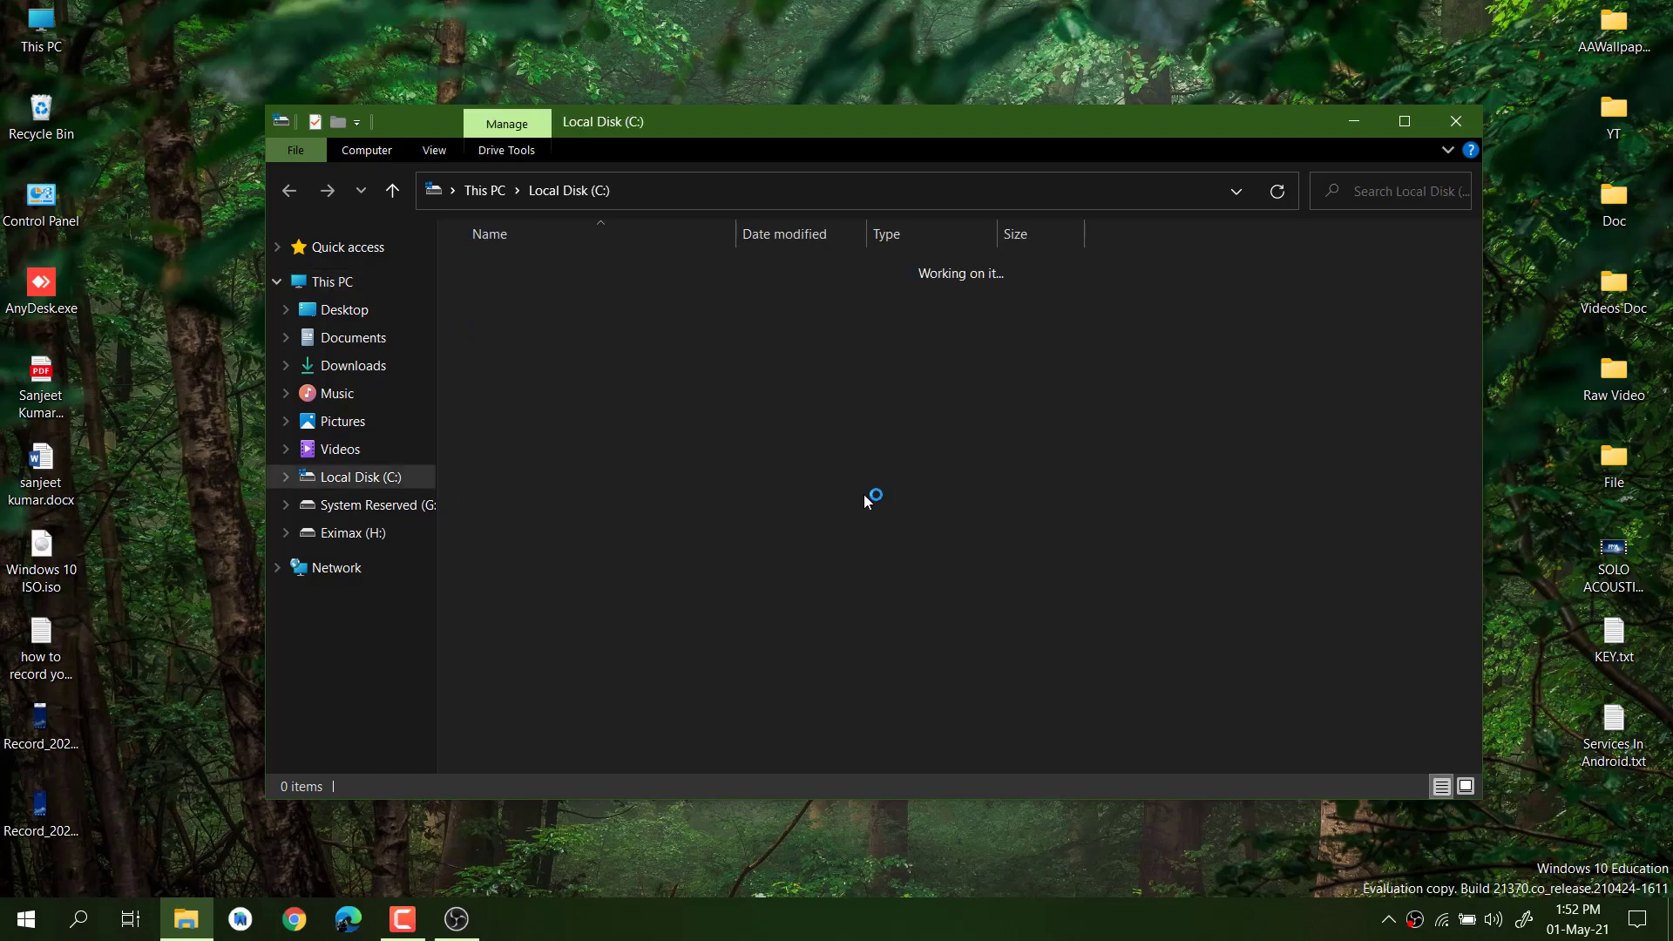
pyautogui.scroll(-3, 786, 520)
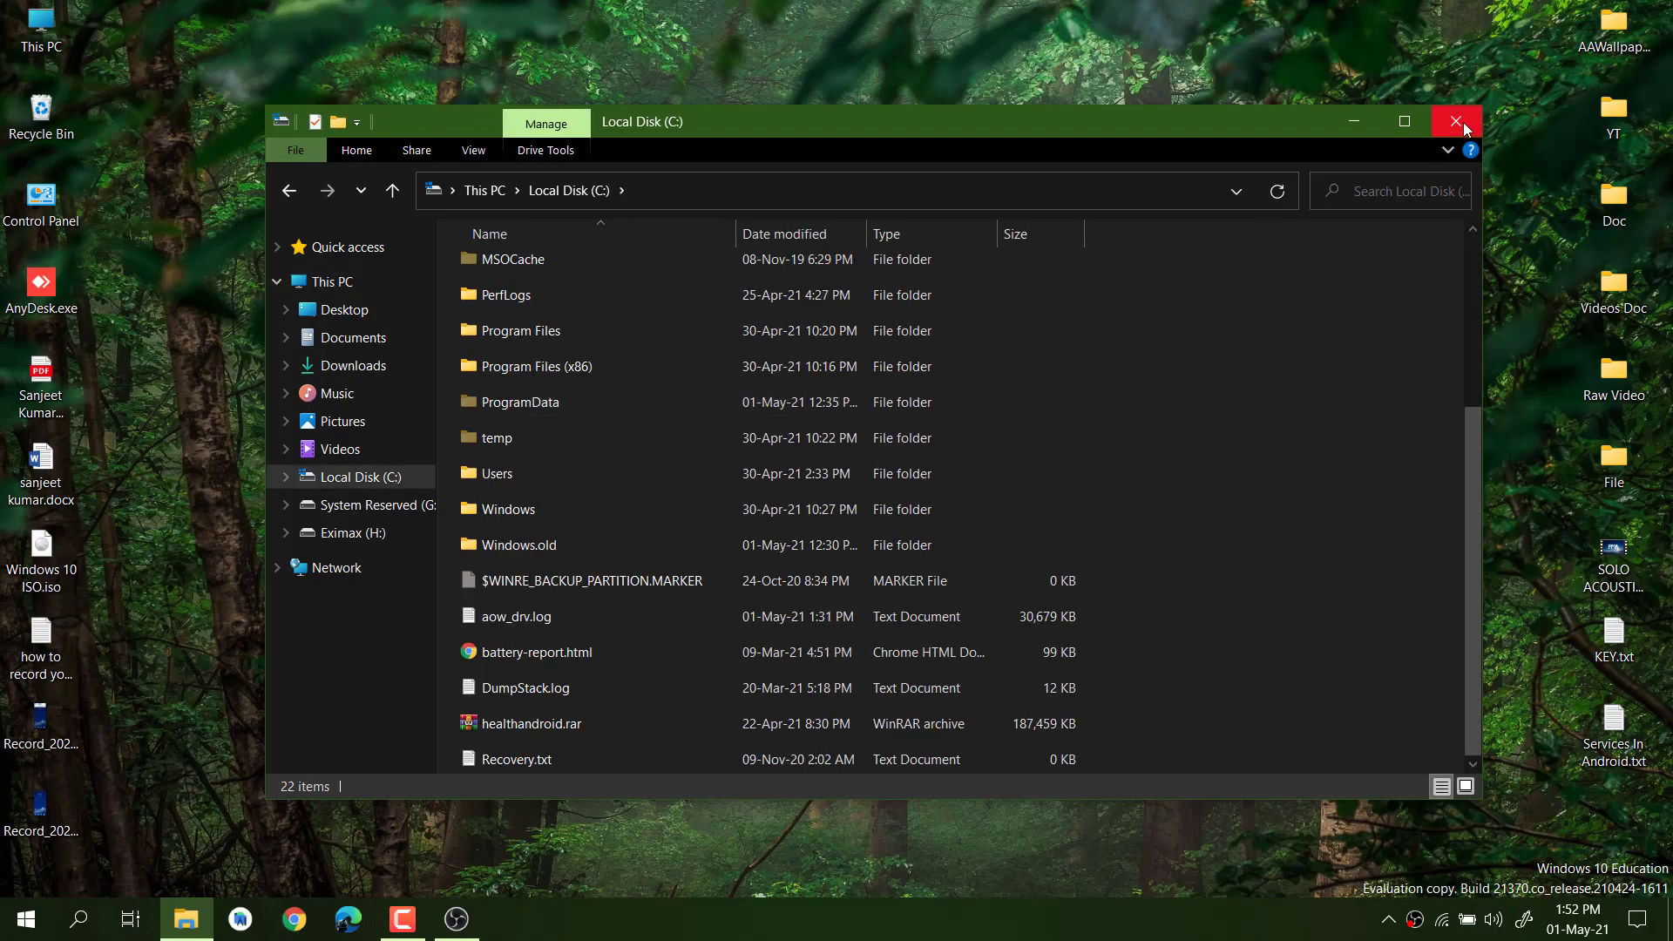
pyautogui.click(1456, 121)
pyautogui.click(474, 907)
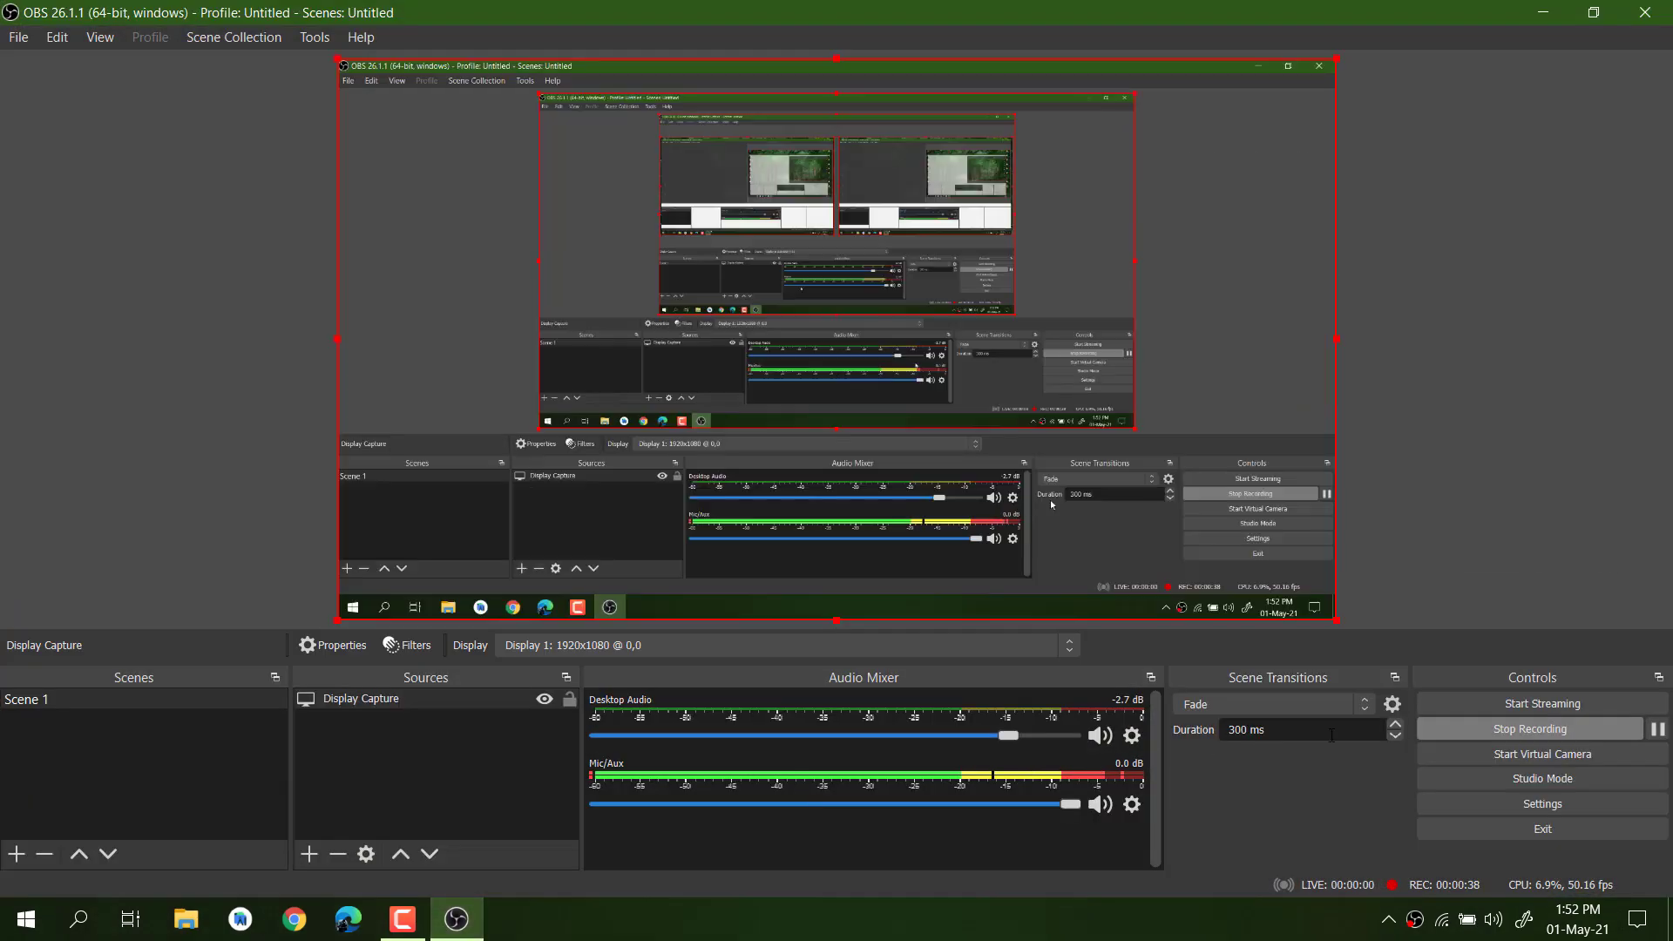
pyautogui.click(1504, 729)
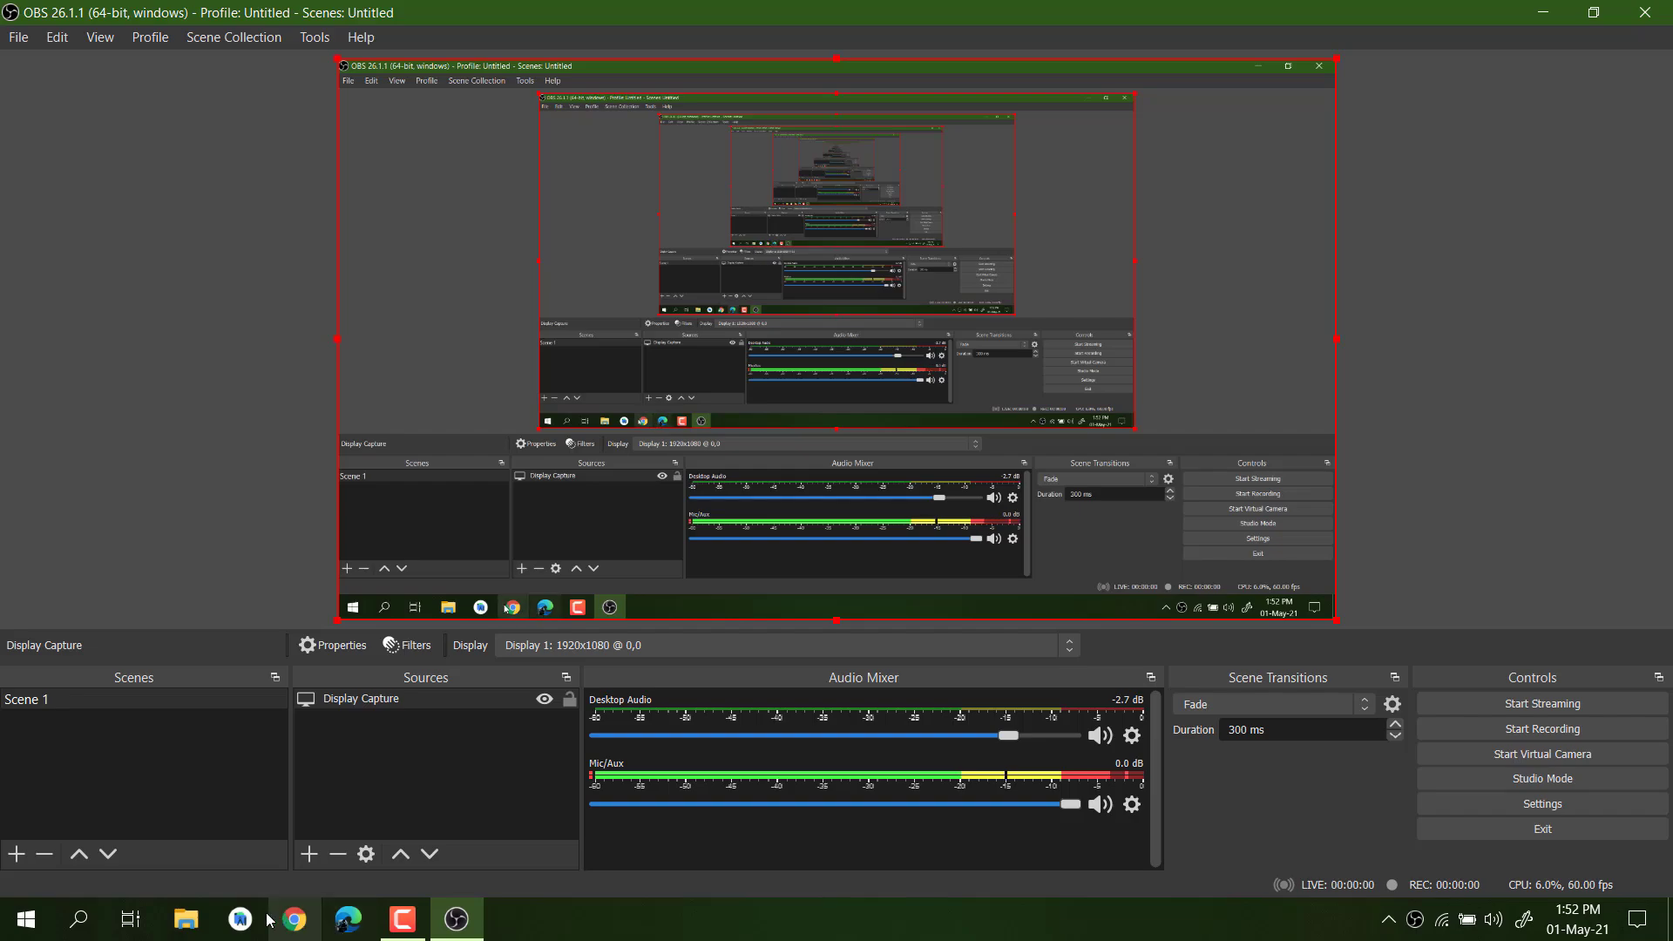
pyautogui.press('super+e')
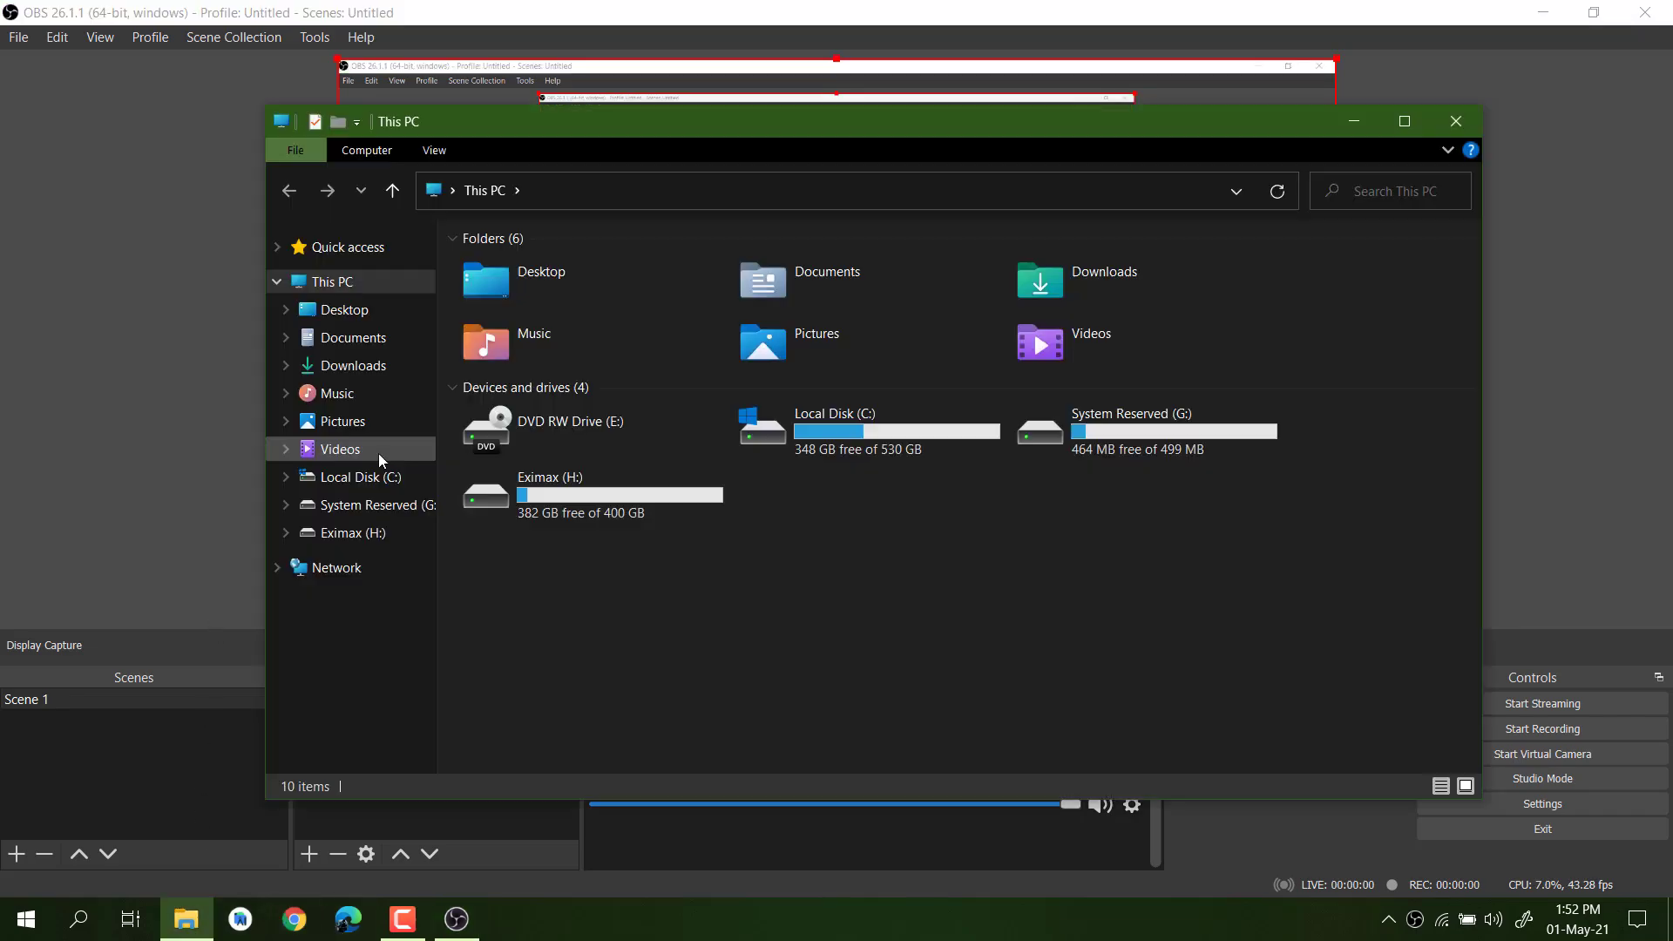
pyautogui.click(378, 452)
pyautogui.doubleClick(760, 317)
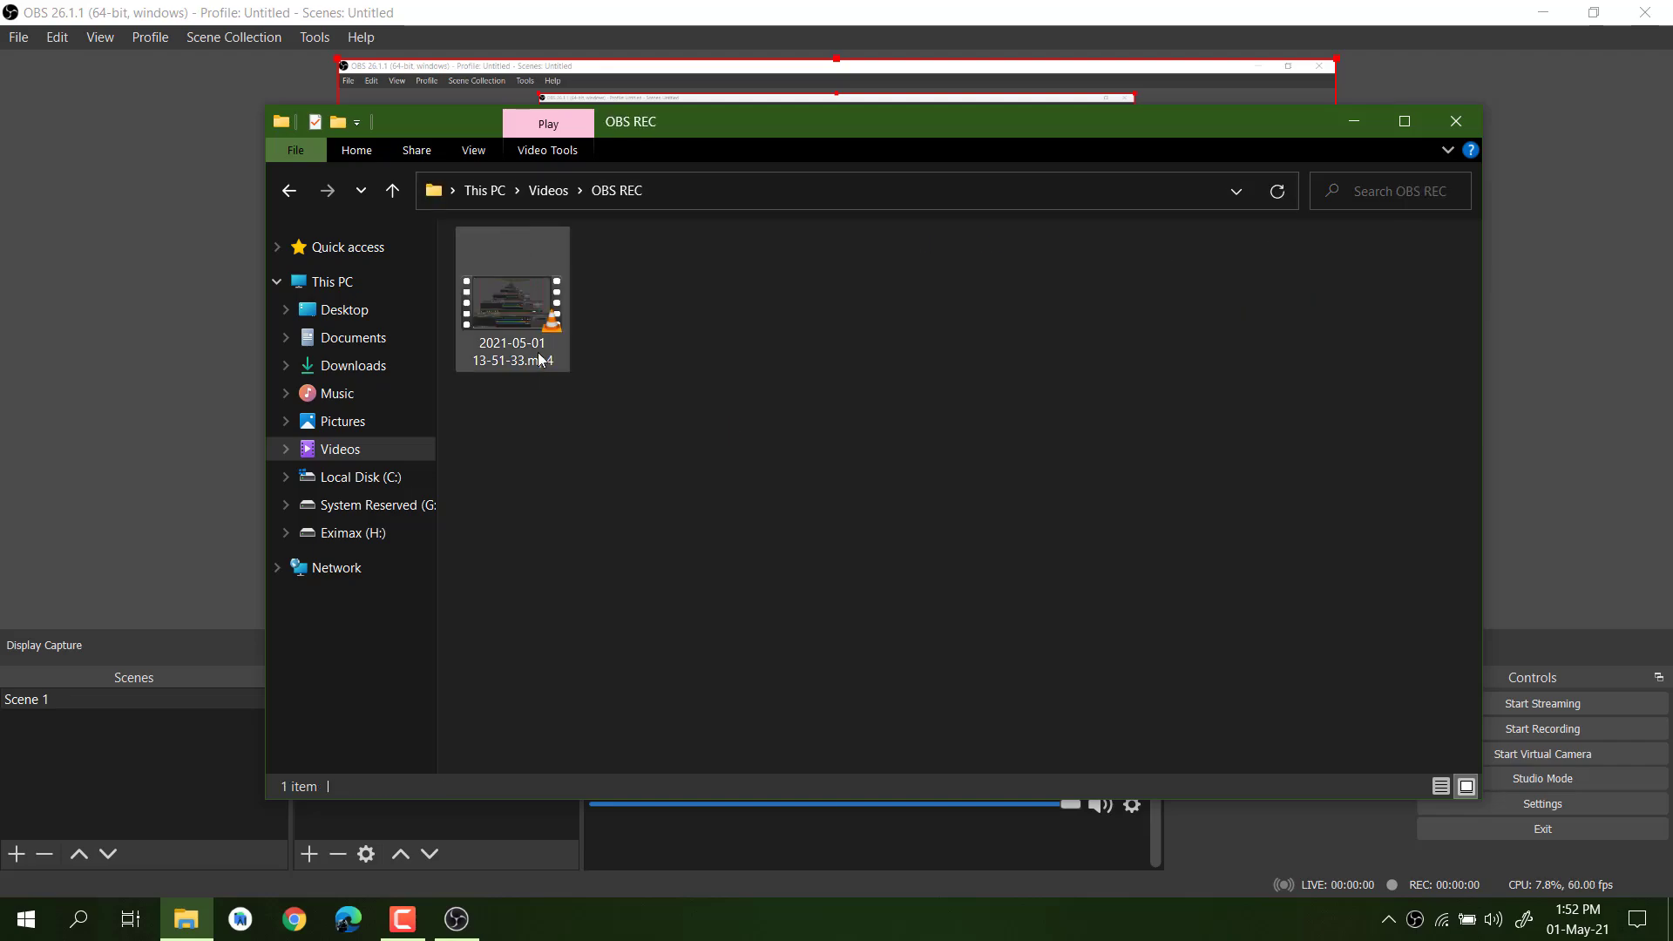
pyautogui.doubleClick(512, 315)
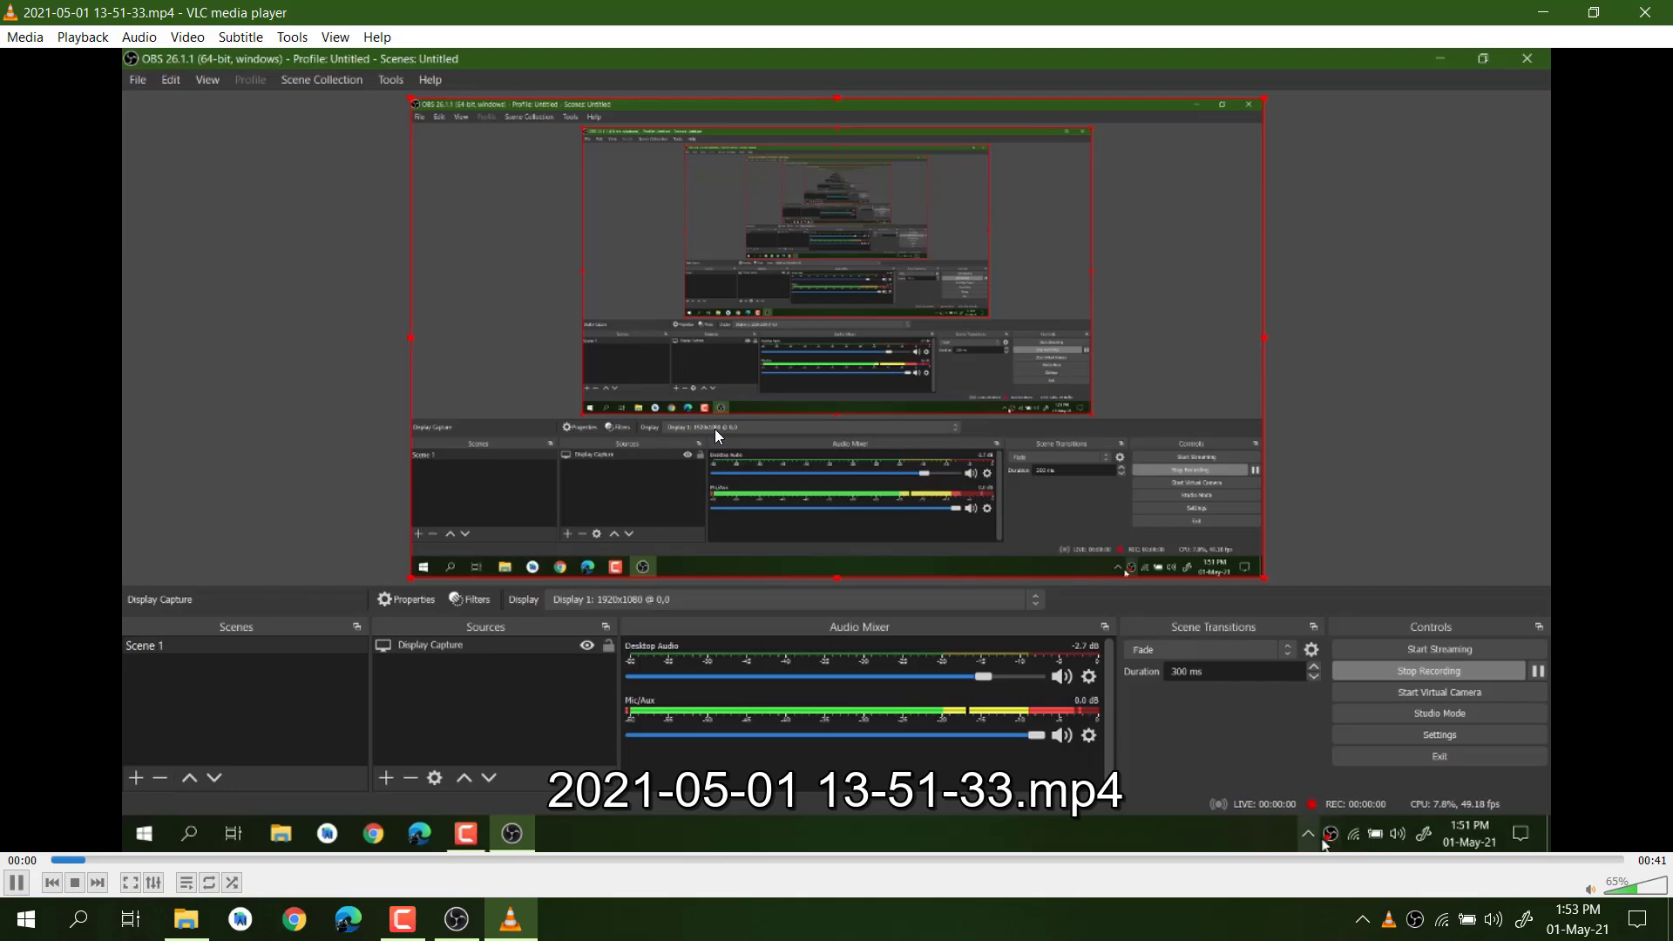
pyautogui.doubleClick(714, 429)
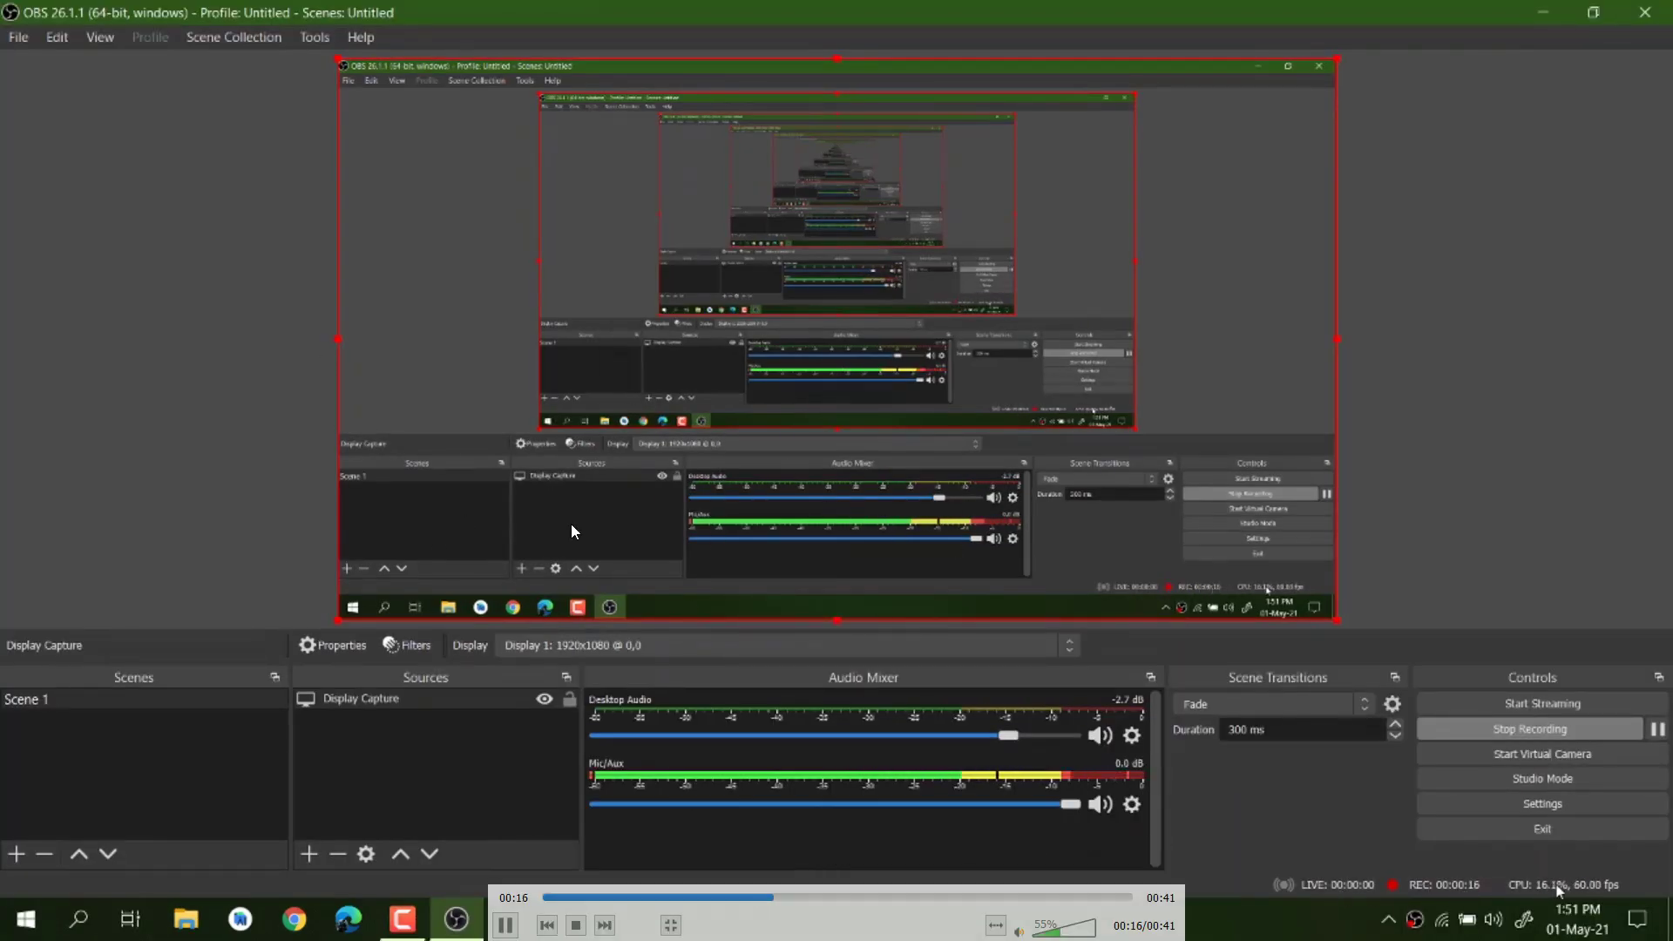
pyautogui.doubleClick(826, 652)
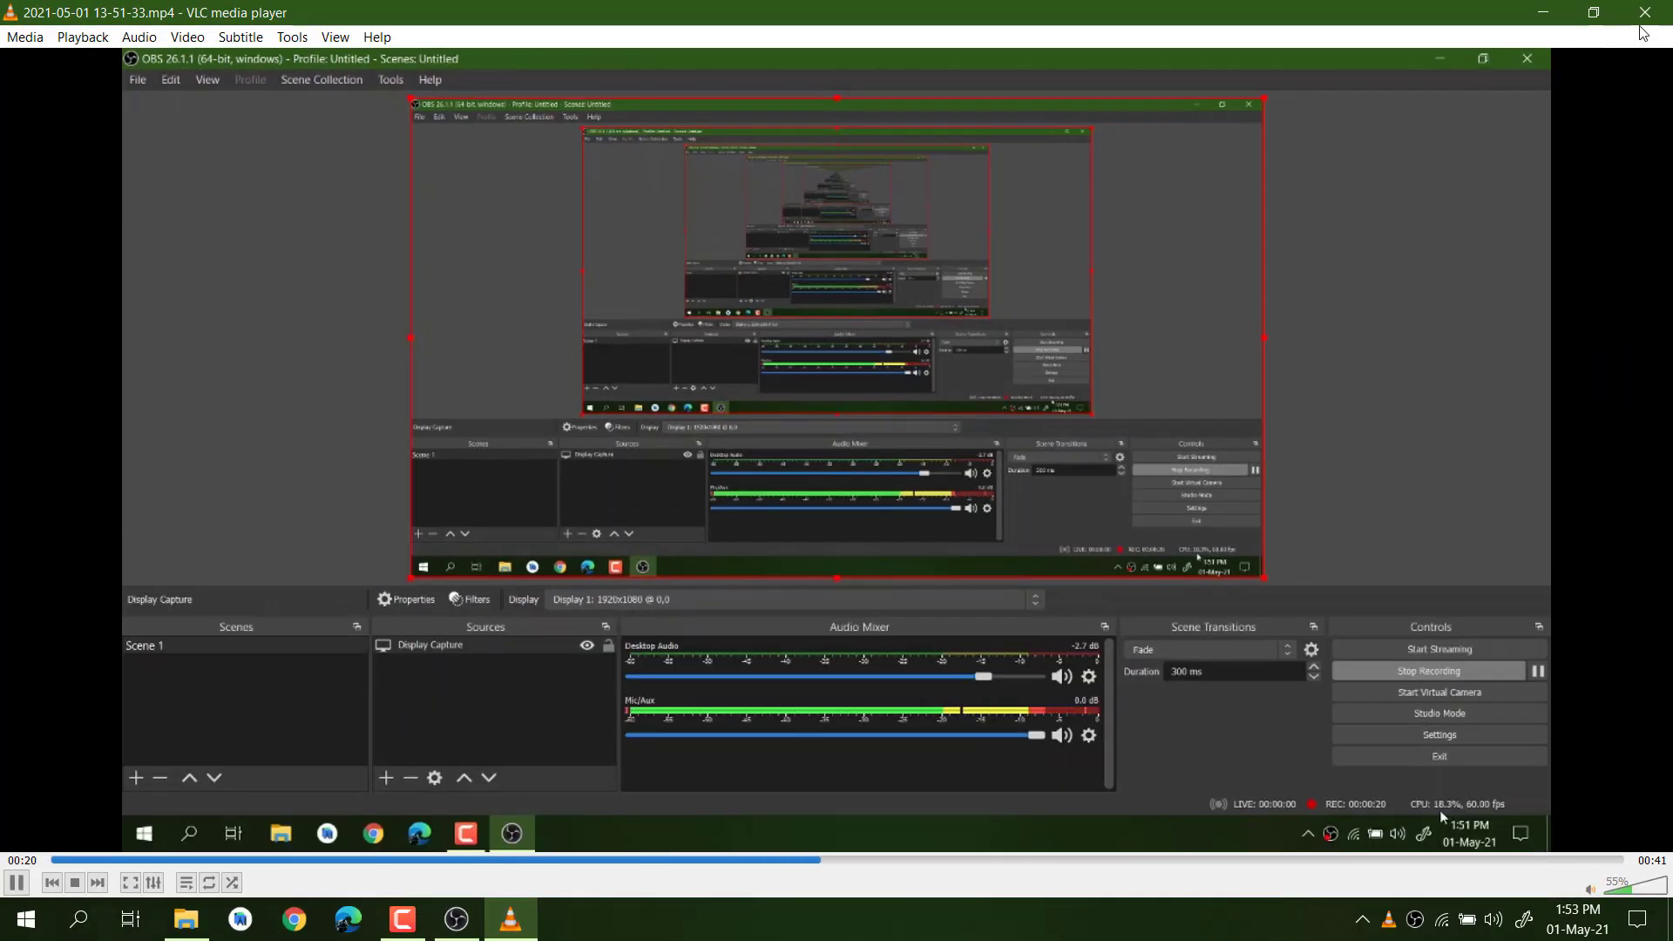
pyautogui.click(1645, 12)
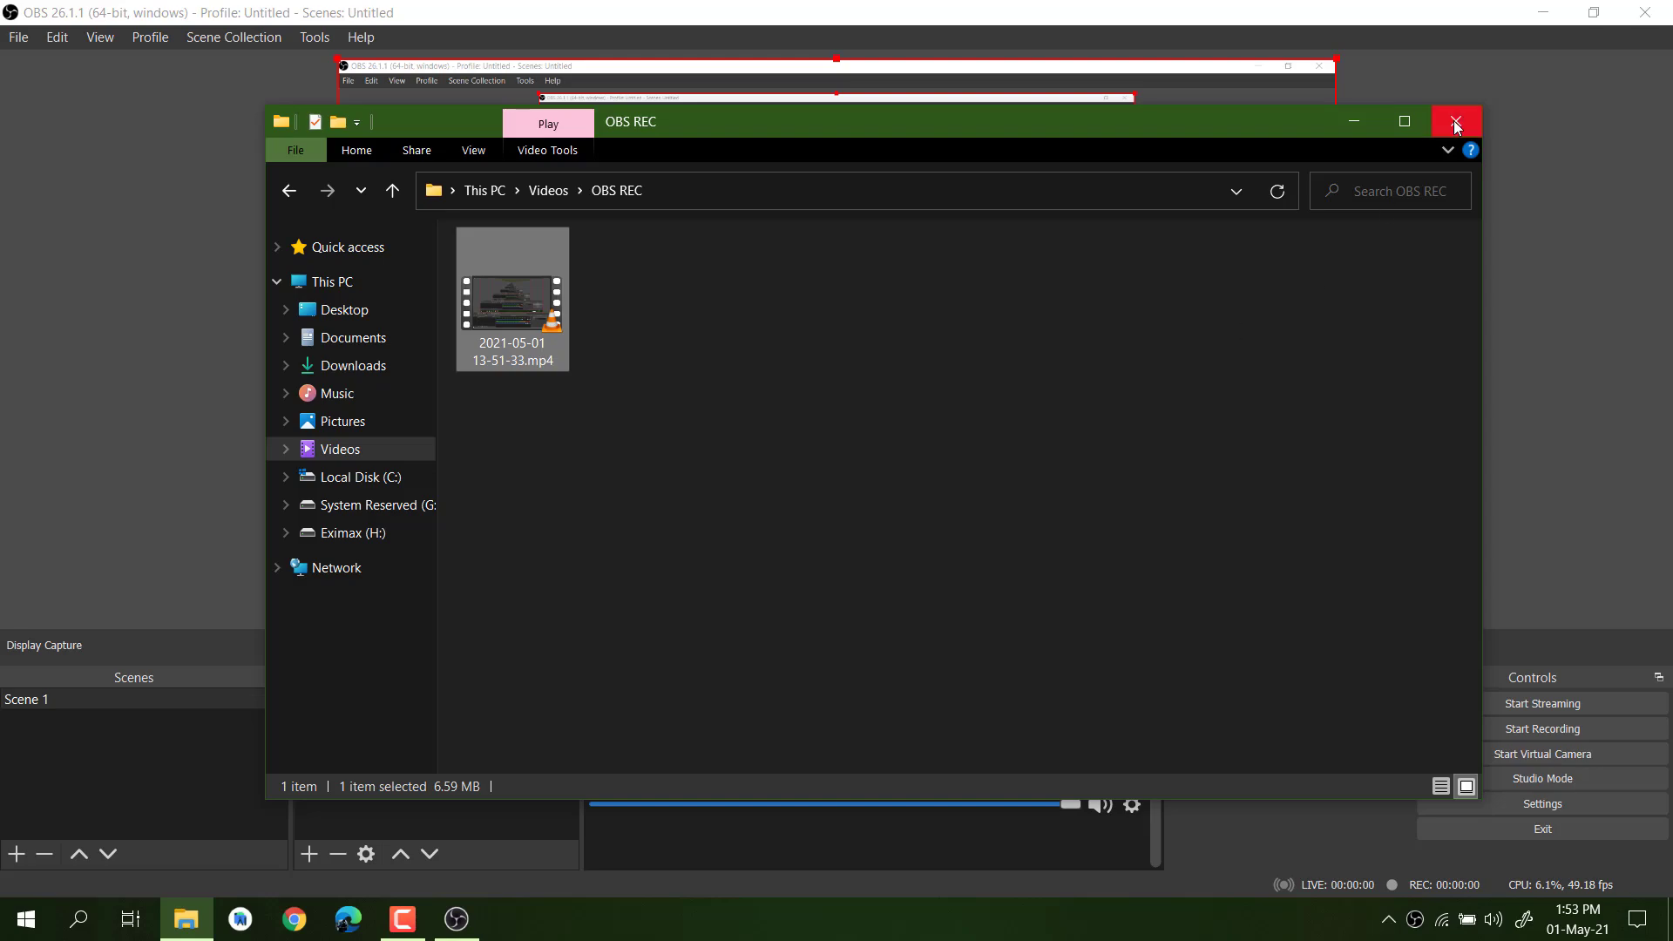
# Close Explorer, change the output resolution to 1920x1080, apply, and start a second recording.
pyautogui.click(1454, 121)
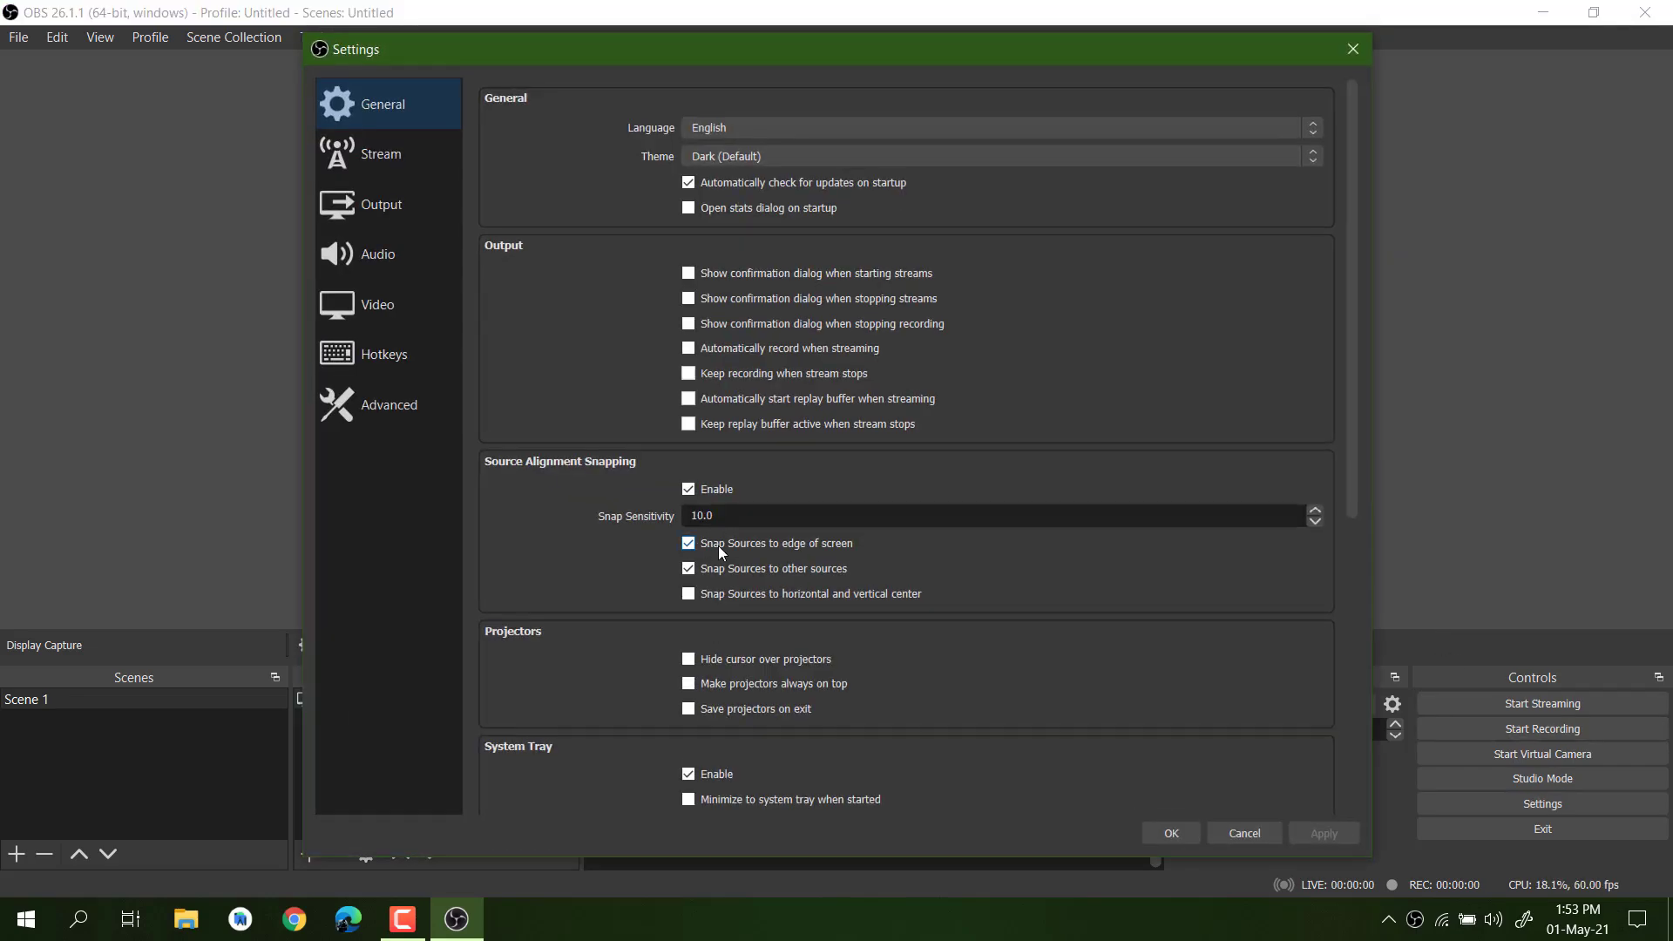
pyautogui.click(391, 306)
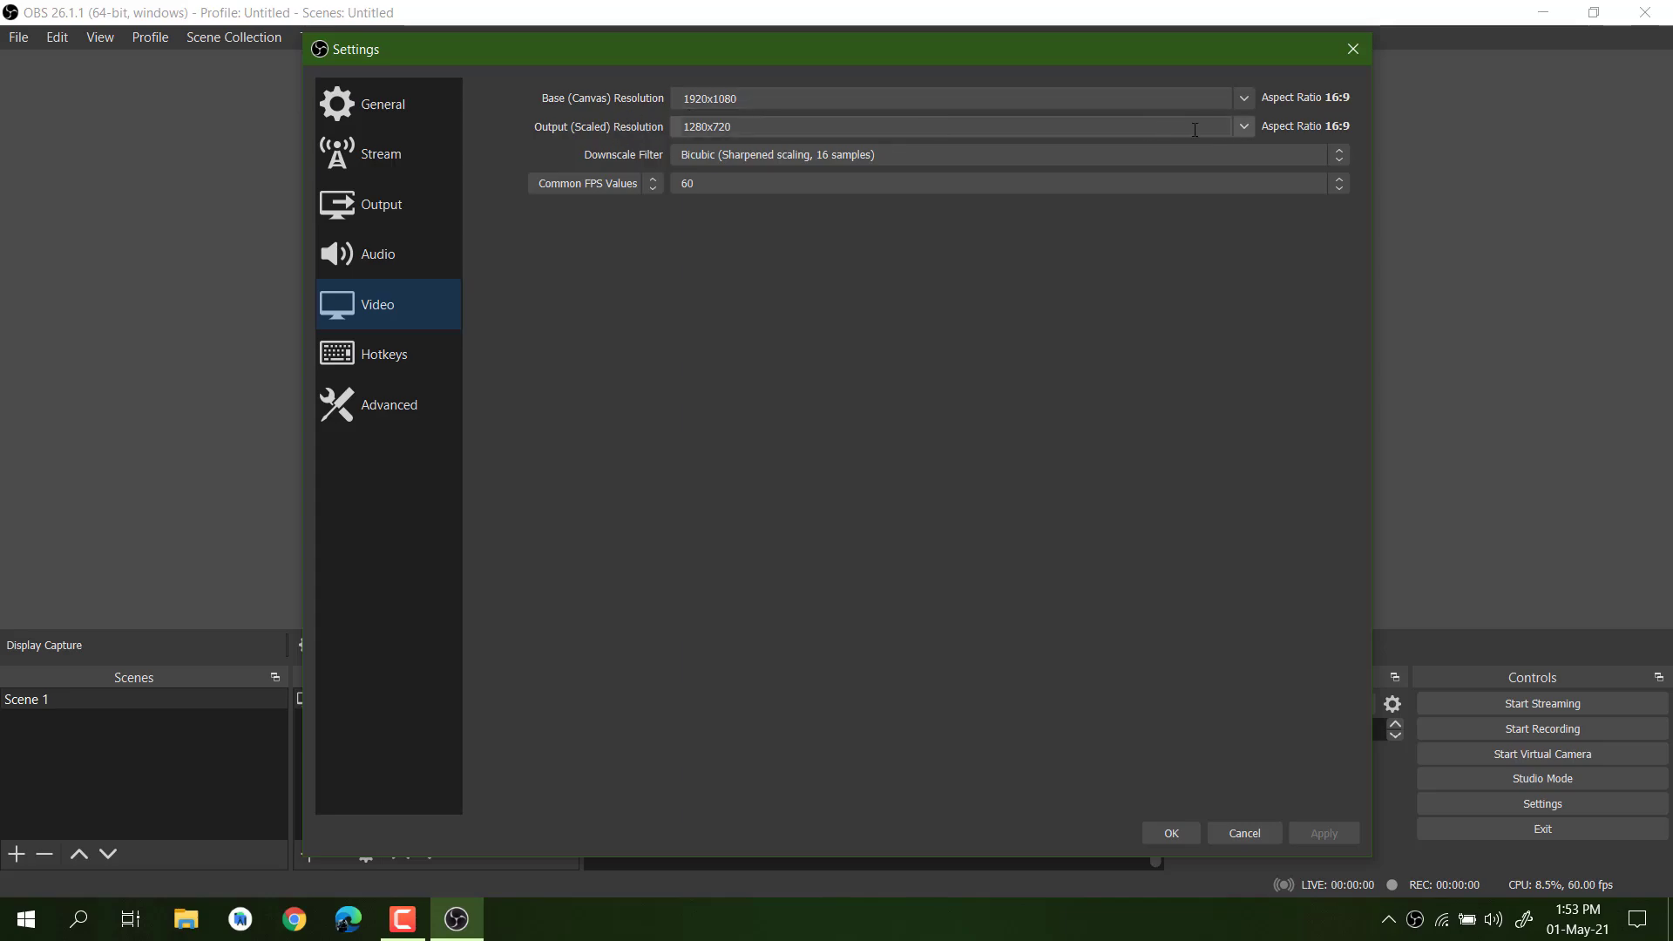
pyautogui.click(1245, 127)
pyautogui.click(1060, 148)
pyautogui.click(1324, 834)
pyautogui.click(1172, 834)
pyautogui.click(1484, 729)
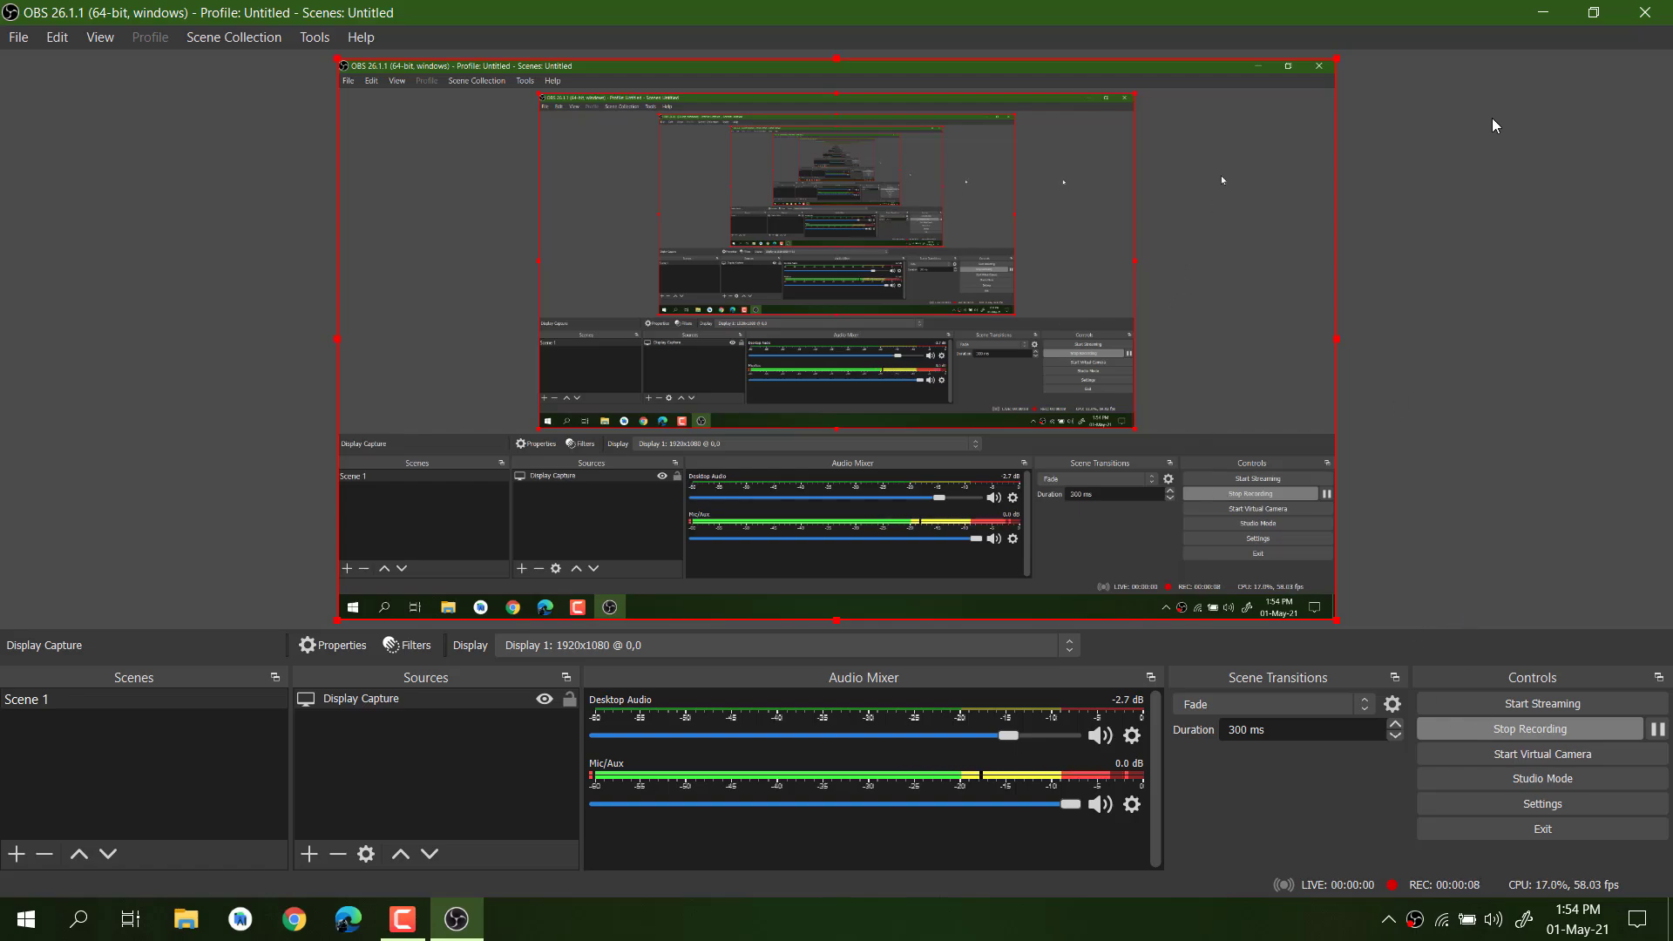
# Minimize OBS, open and close Control Panel, then restore the OBS window.
pyautogui.click(1542, 12)
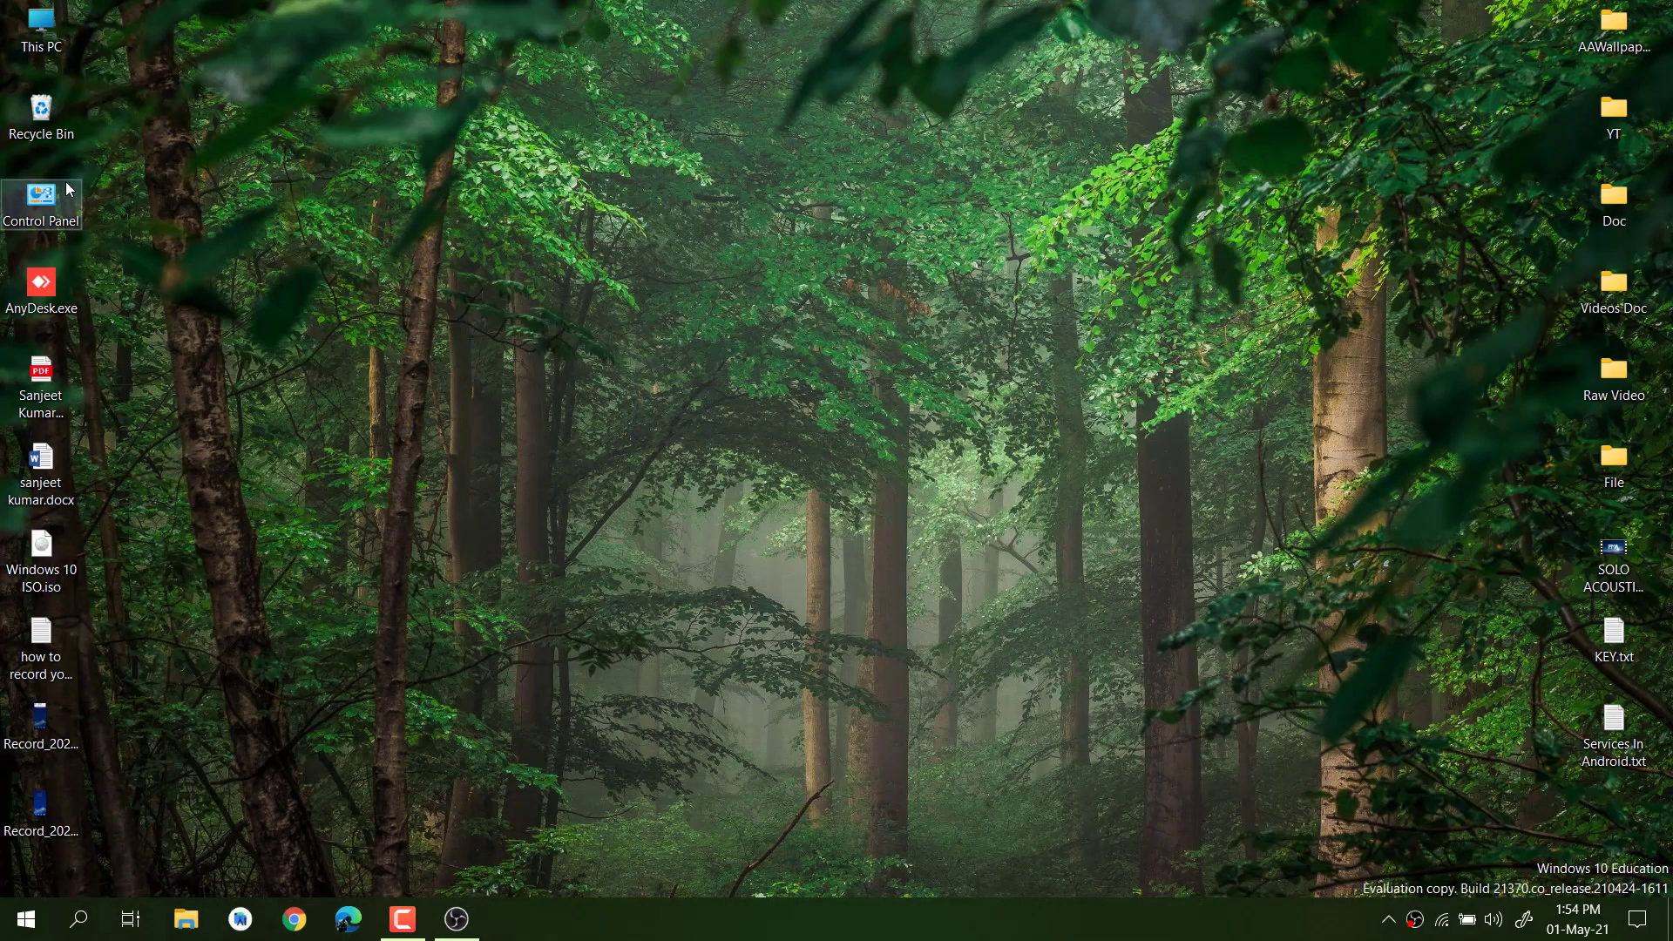
pyautogui.doubleClick(41, 199)
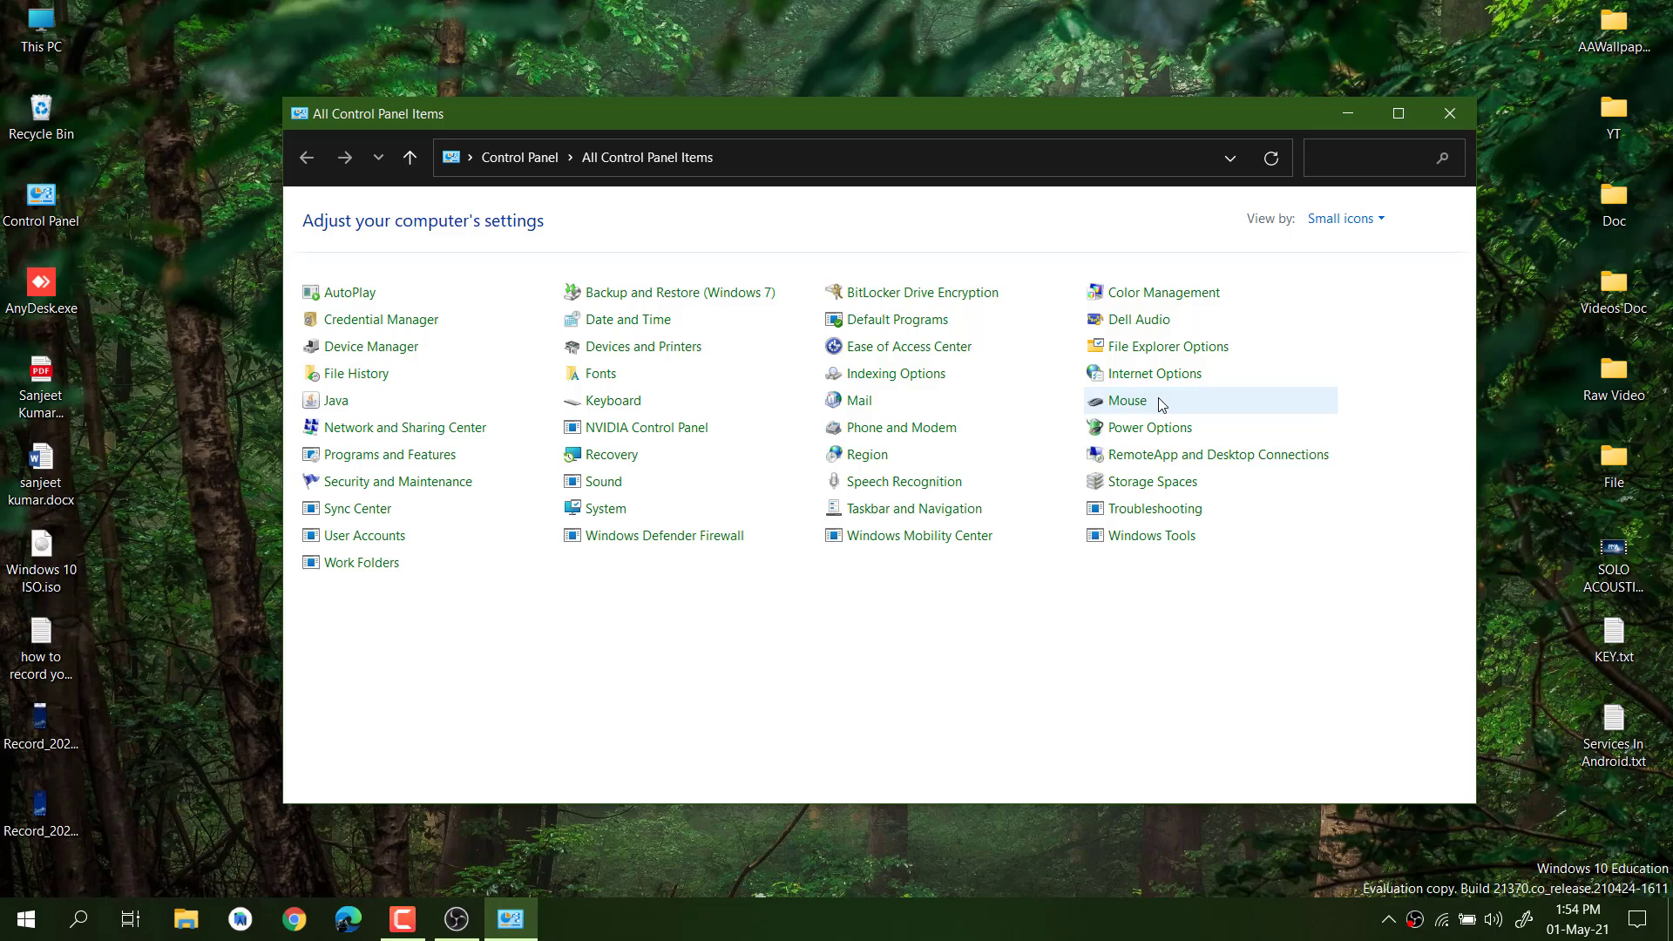
pyautogui.click(1449, 113)
pyautogui.click(478, 927)
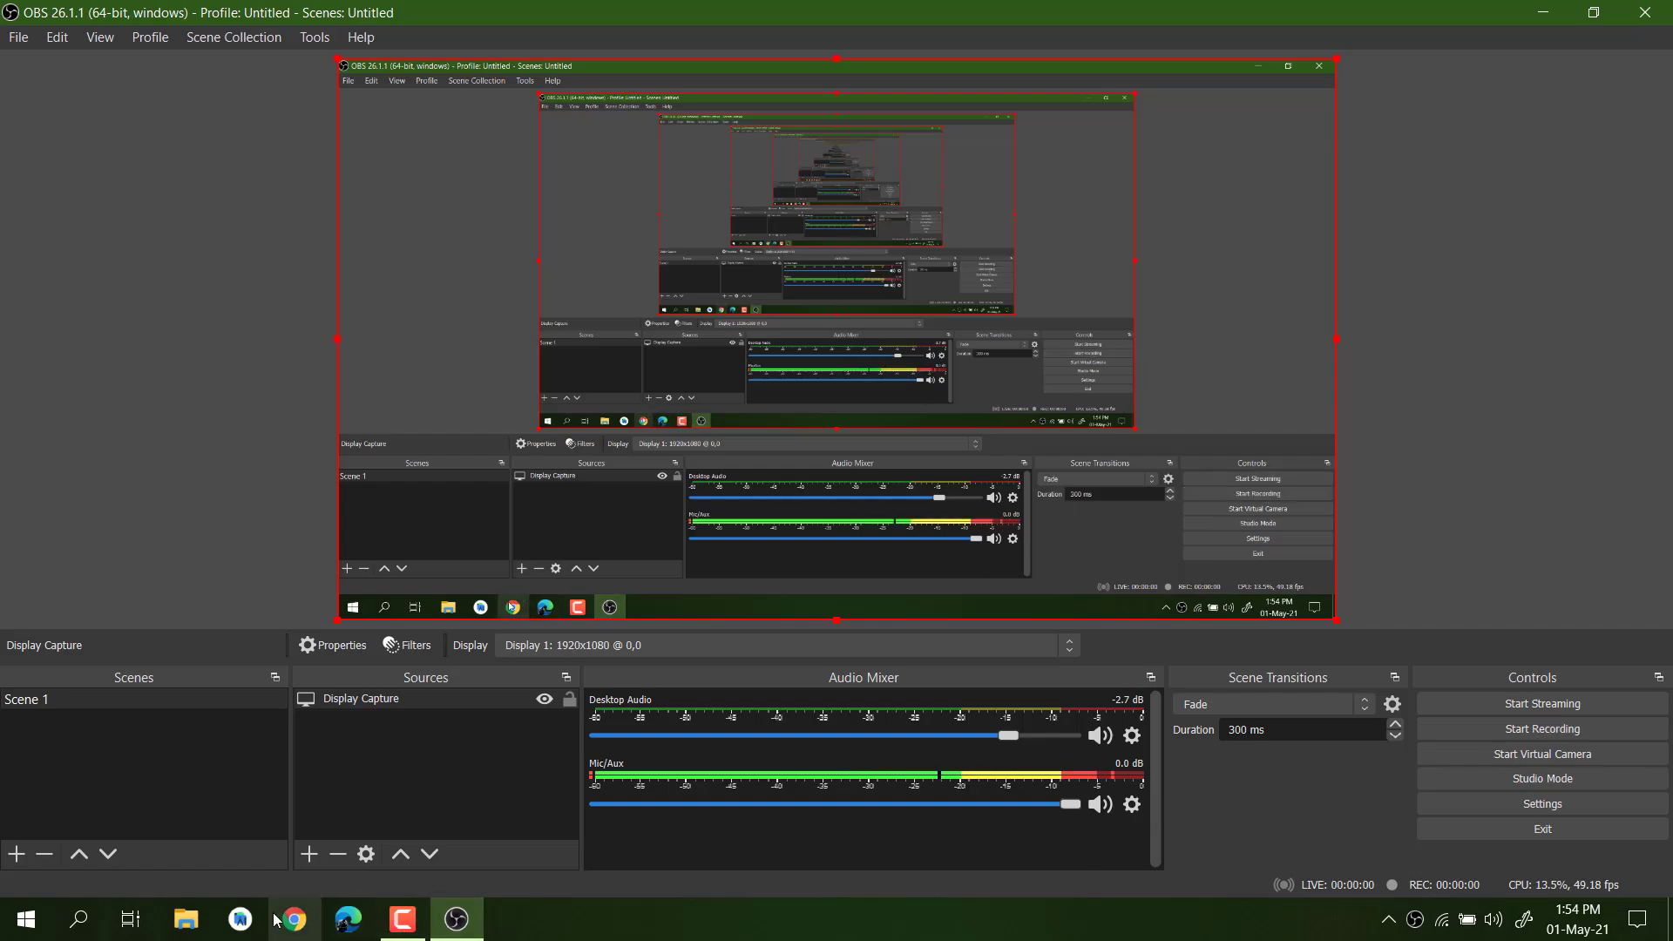
pyautogui.click(185, 919)
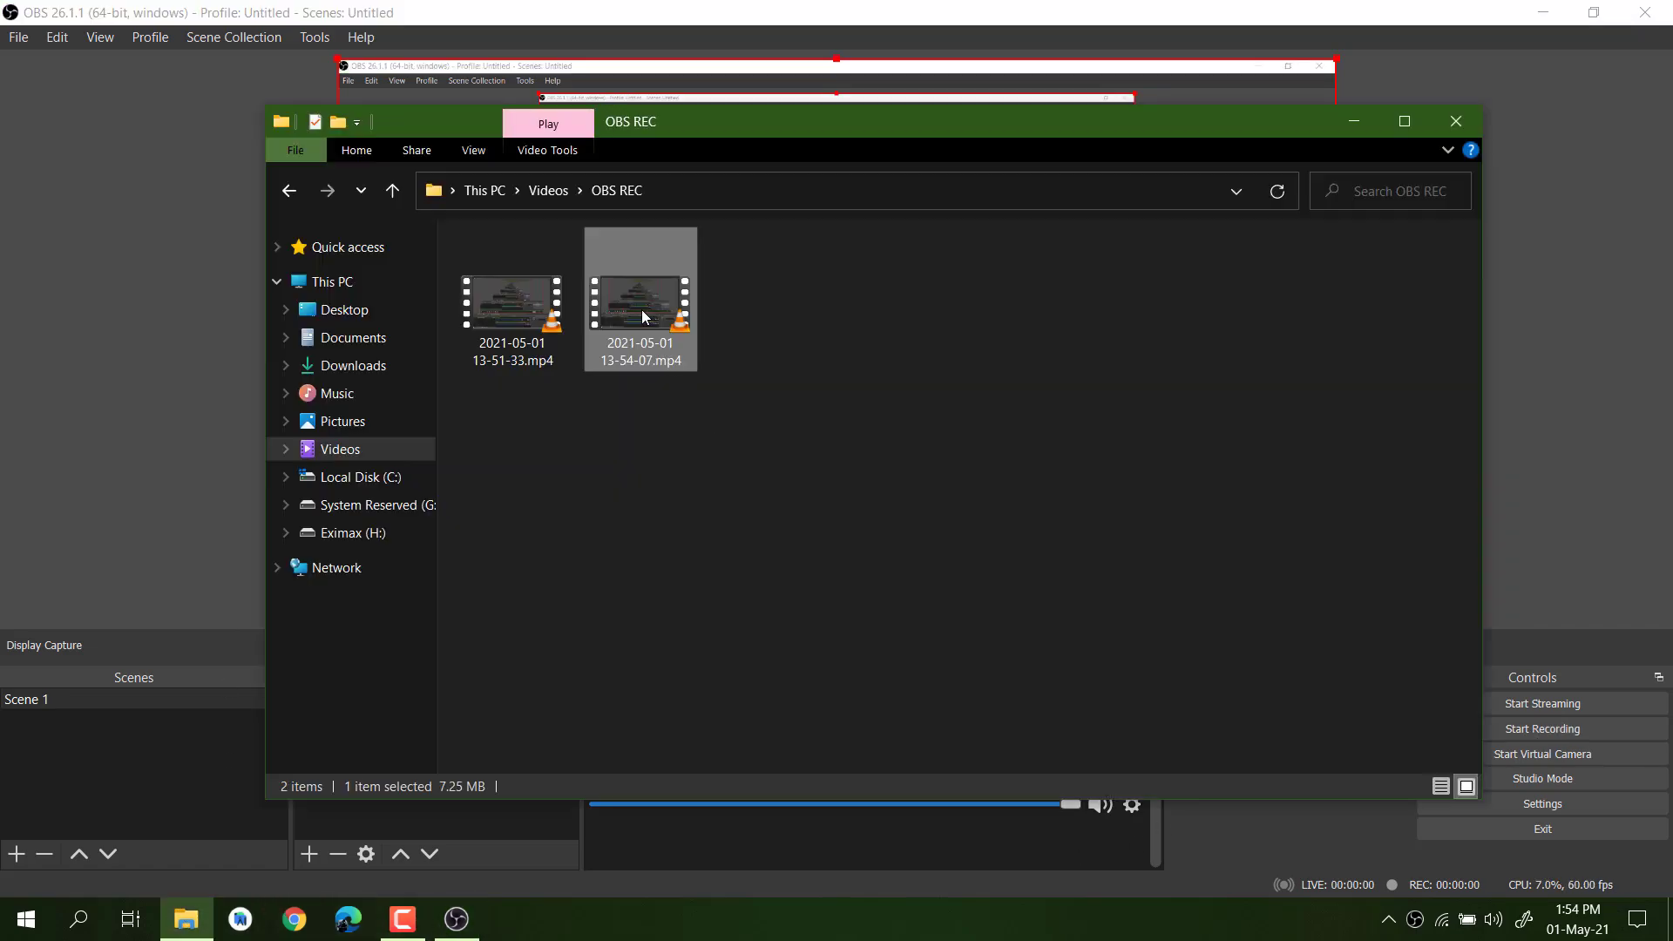
pyautogui.doubleClick(641, 310)
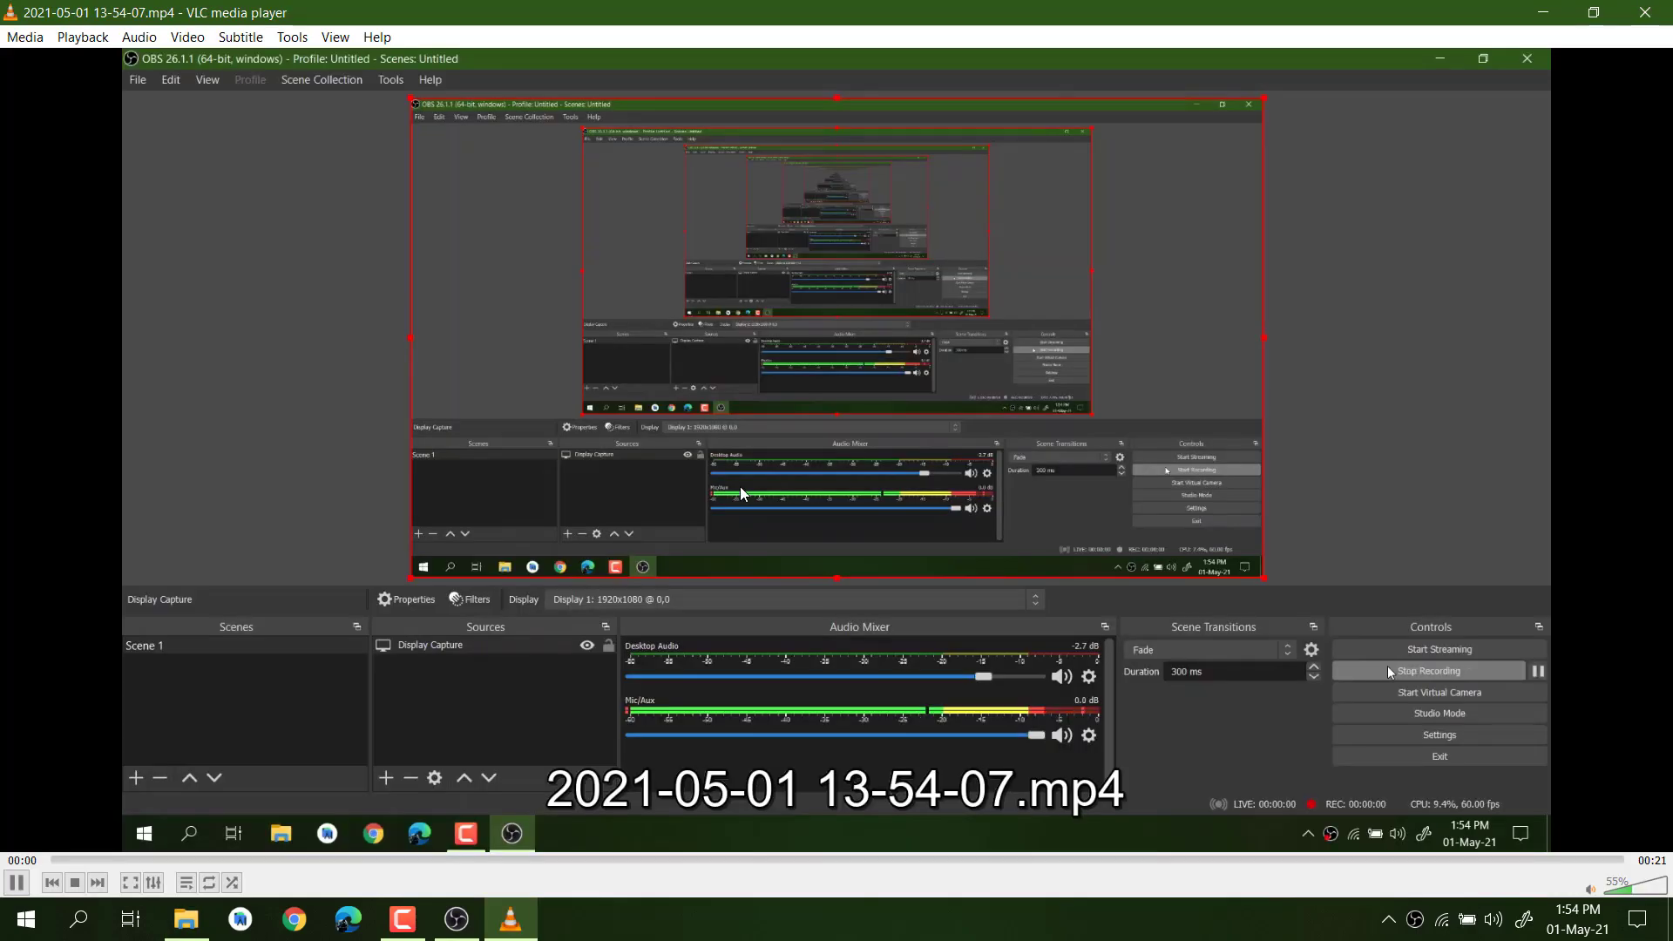
pyautogui.doubleClick(739, 486)
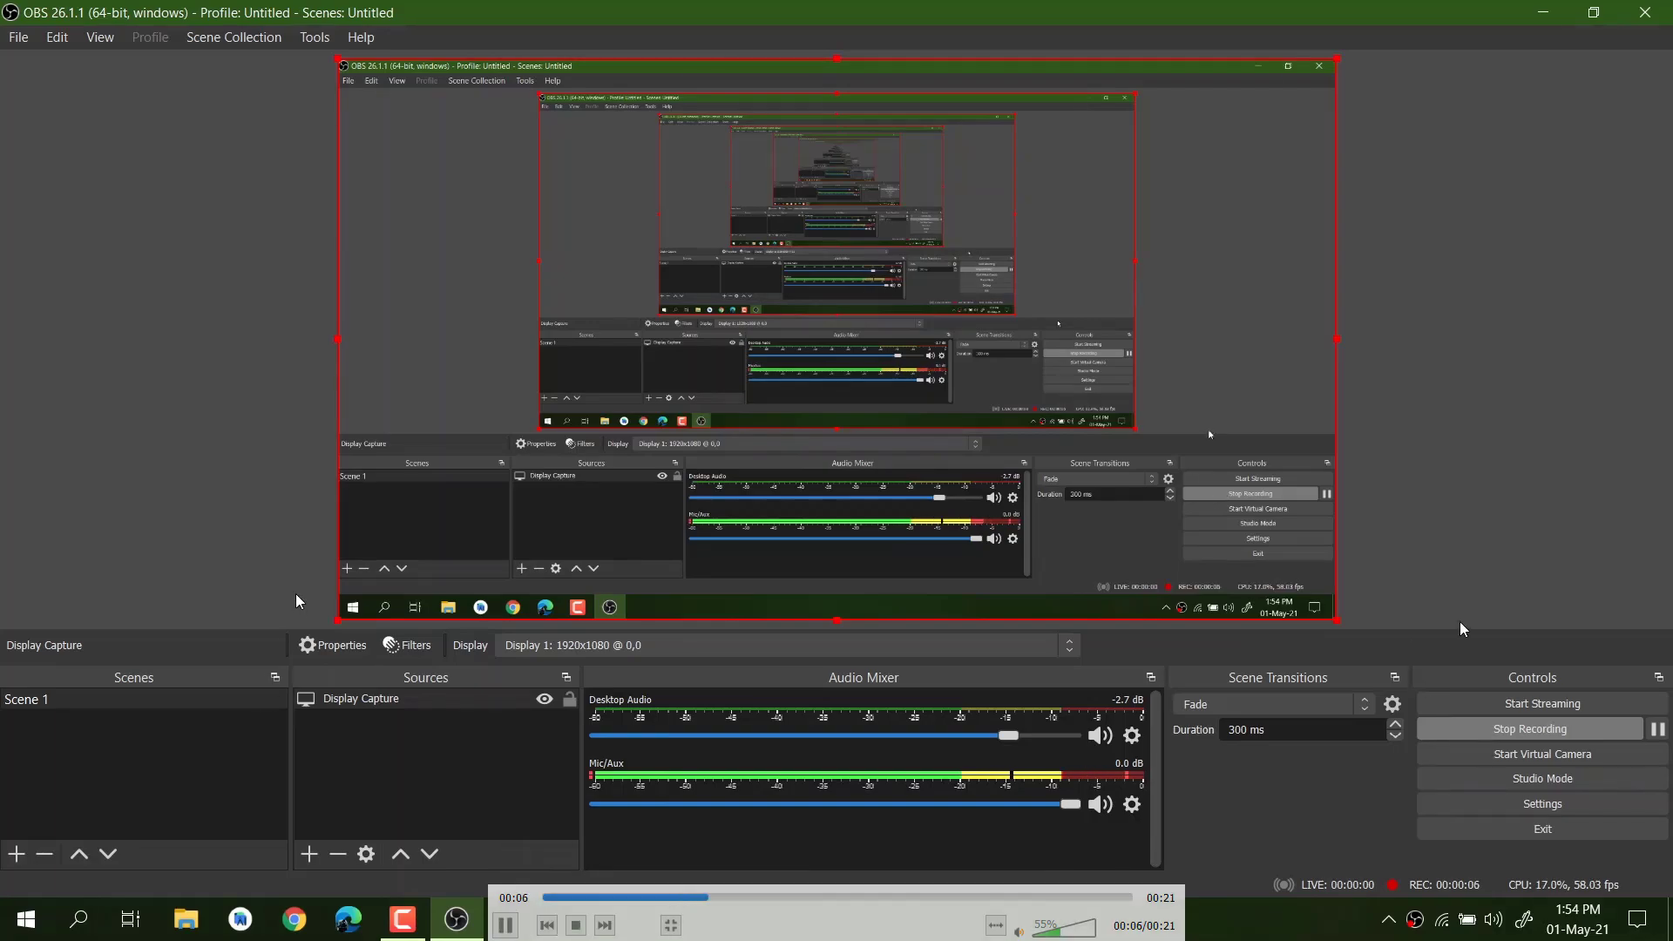
pyautogui.hotkey('alt', 'F4')
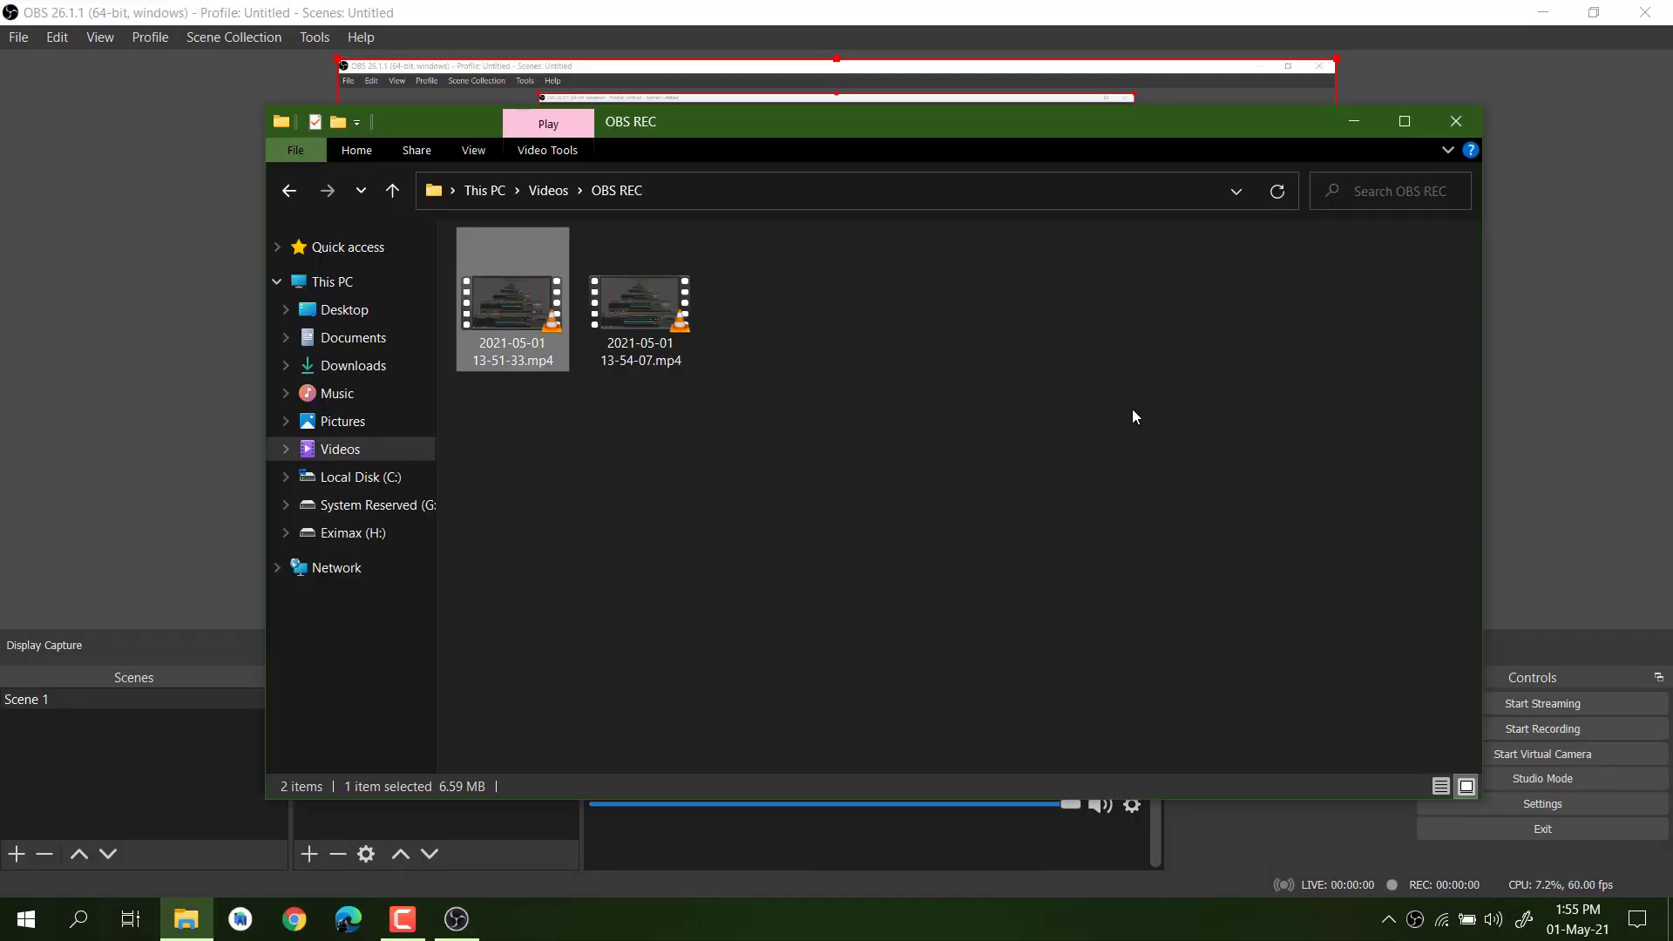
pyautogui.click(1449, 128)
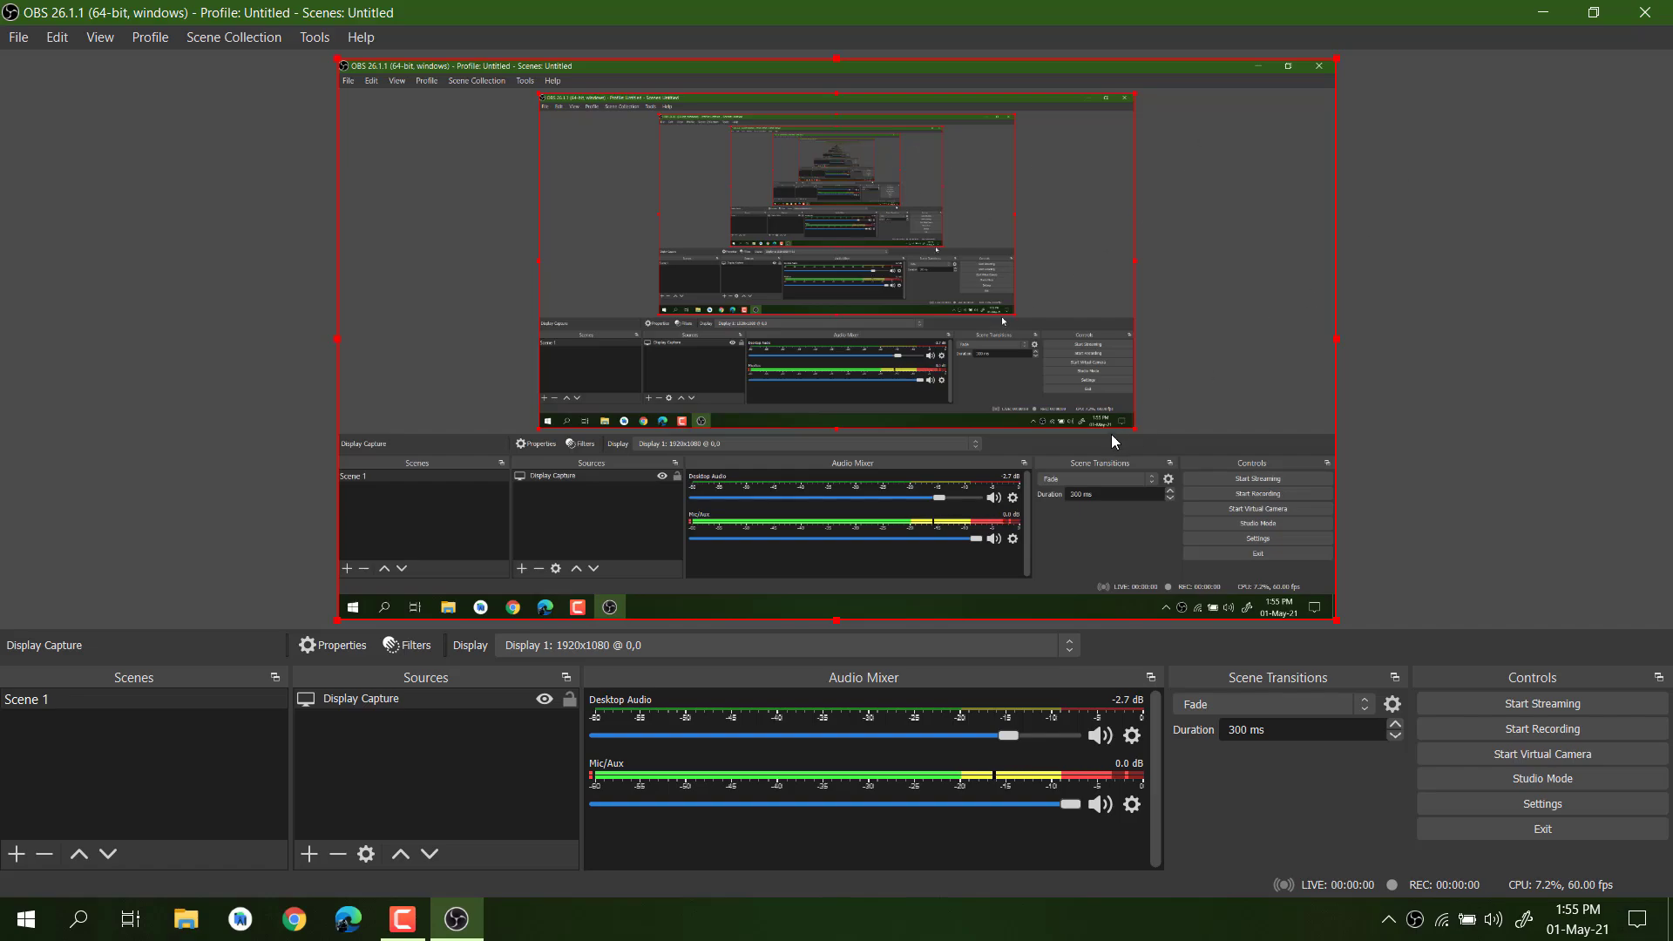